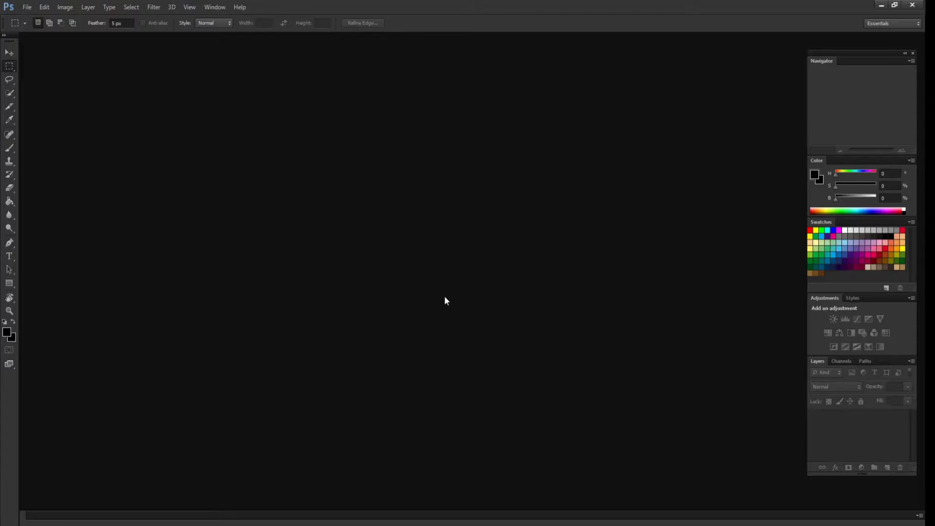
# Step: Open the TutorialHeightMap PNG file from the desktop
pyautogui.click(27, 7)
pyautogui.click(38, 29)
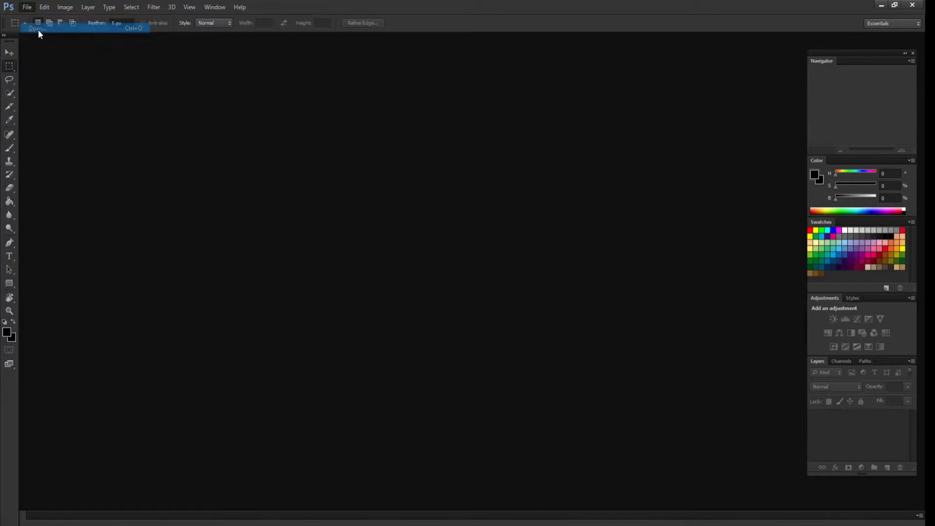
pyautogui.click(359, 180)
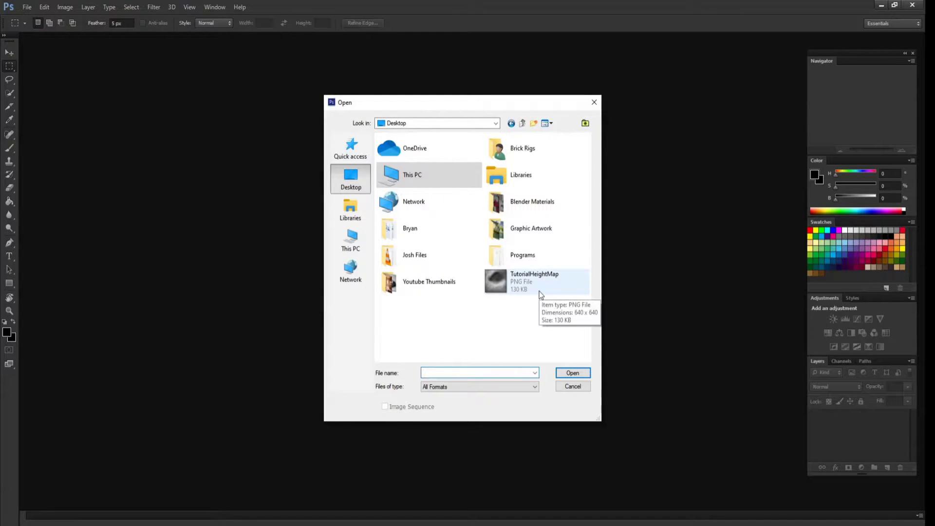
pyautogui.click(521, 285)
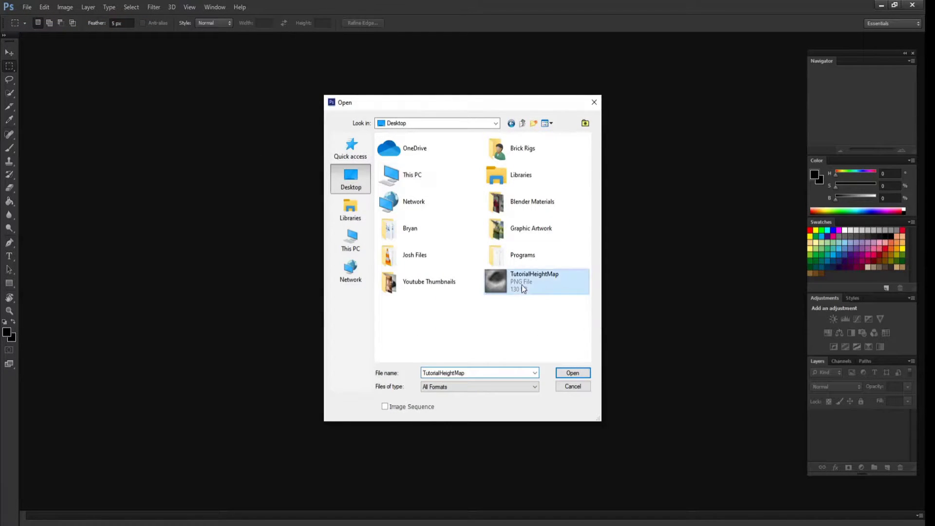
pyautogui.click(572, 372)
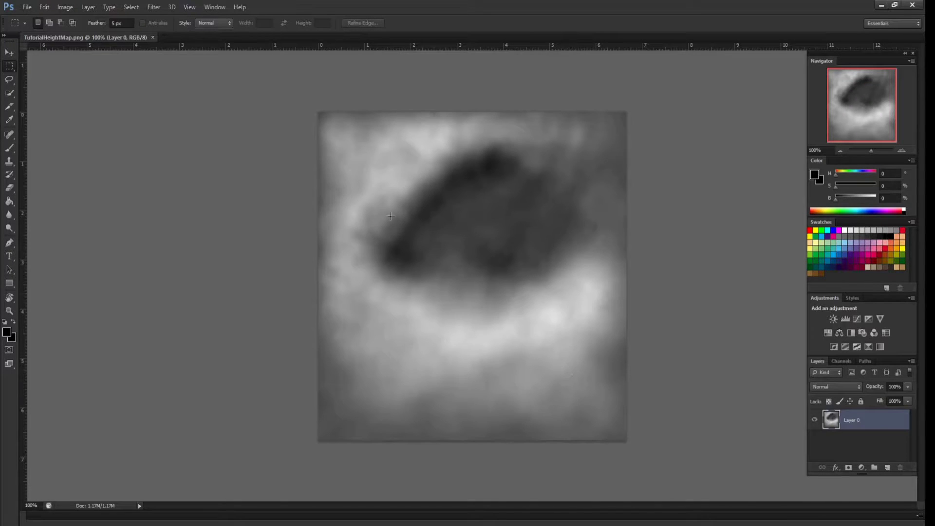
# Step: Use the Slice tool to divide the whole height map into 2 evenly spaced slices down and 2 across
pyautogui.click(9, 107)
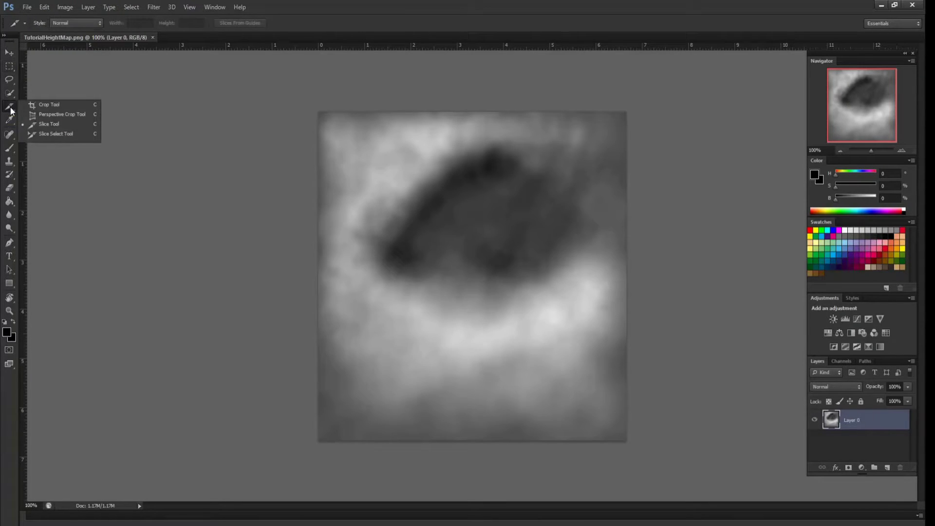
pyautogui.click(44, 106)
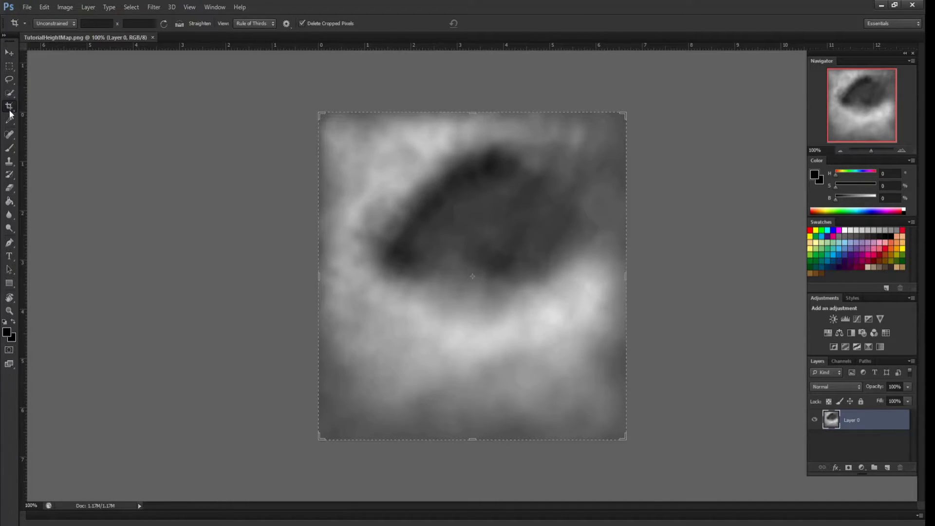
pyautogui.click(10, 108)
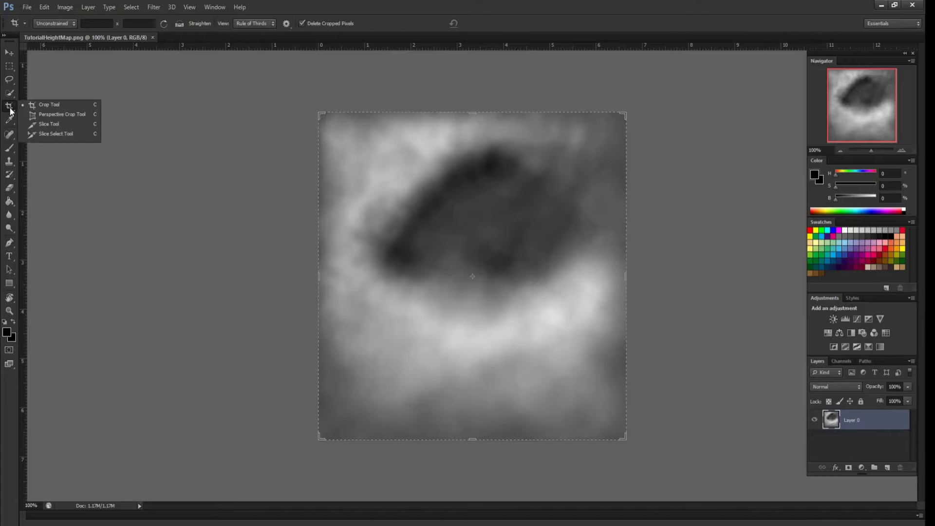
pyautogui.click(55, 126)
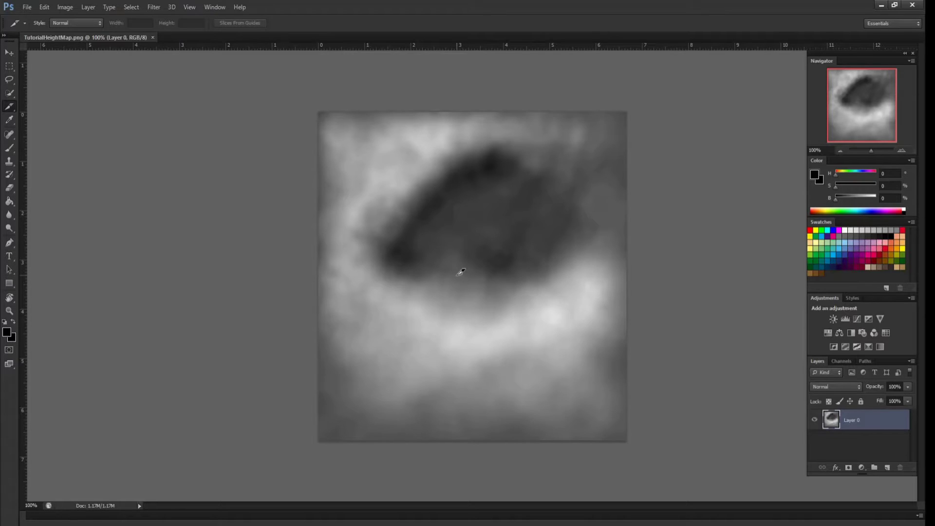
pyautogui.rightClick(455, 274)
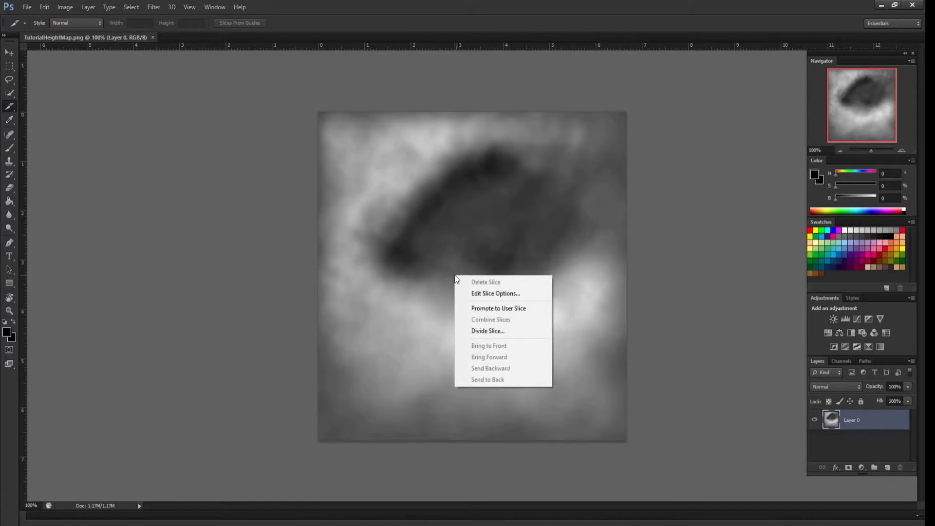
pyautogui.click(503, 331)
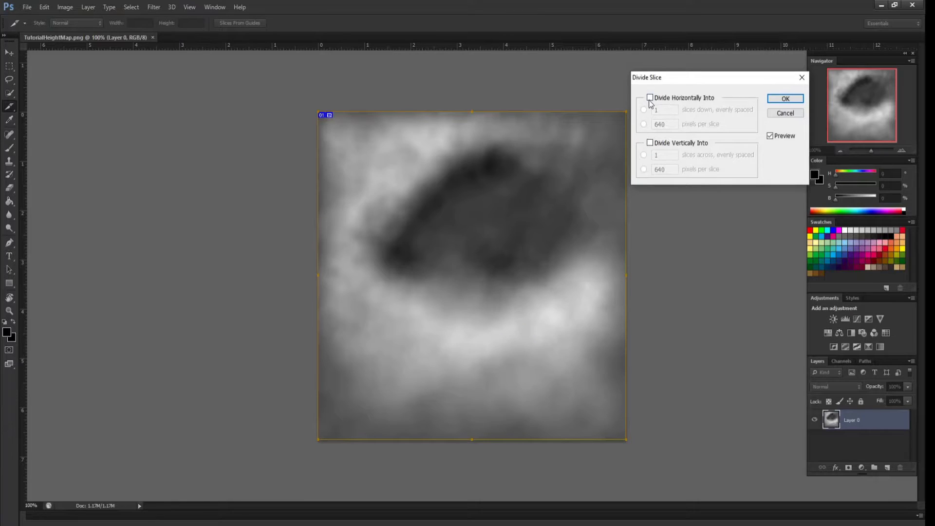
pyautogui.click(650, 99)
pyautogui.click(650, 143)
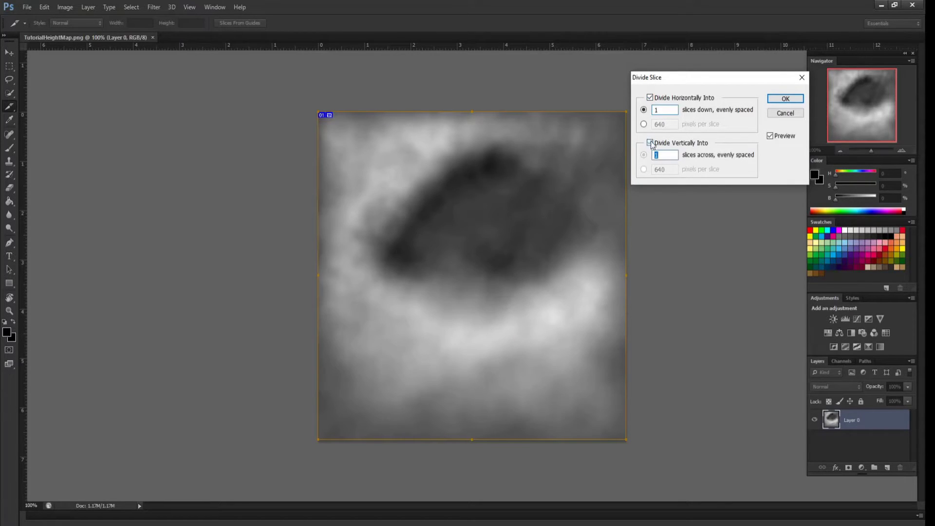
pyautogui.moveTo(663, 110); pyautogui.dragTo(650, 114)
pyautogui.write('2')
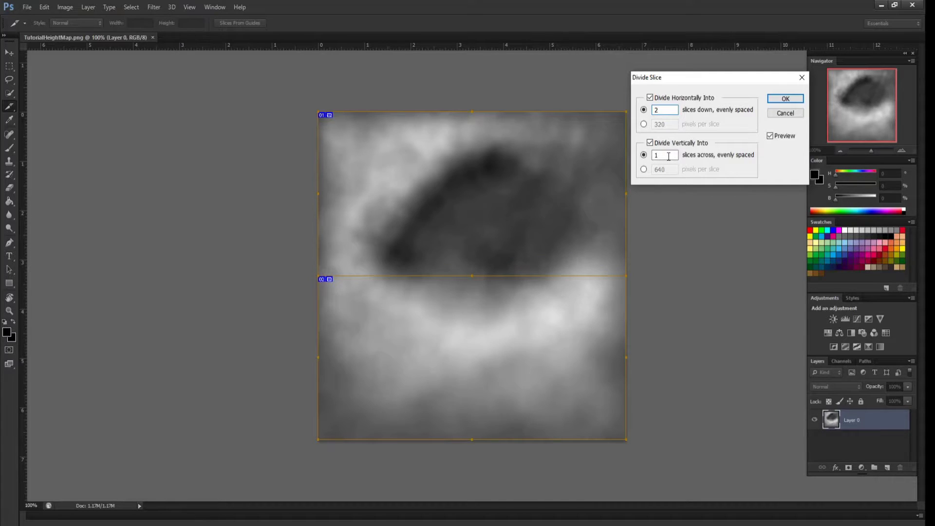
pyautogui.doubleClick(668, 156)
pyautogui.write('2')
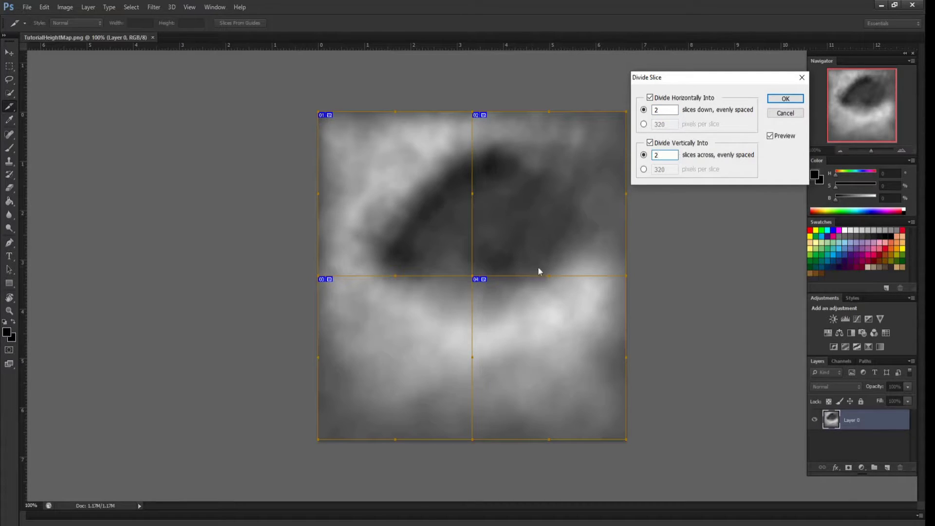
pyautogui.click(794, 98)
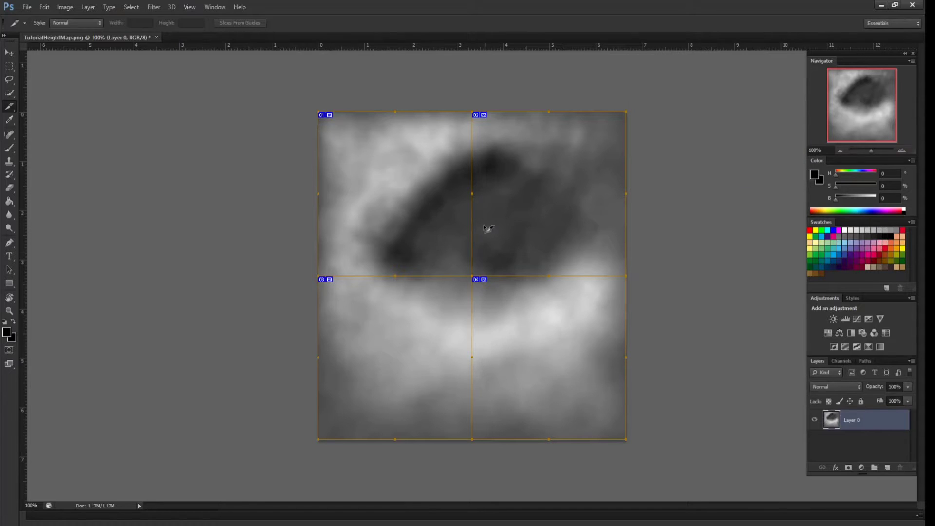
# Step: Export all slices for the web as PNG-24 images to the desktop under the name TutorialHeightMap.png
pyautogui.click(27, 7)
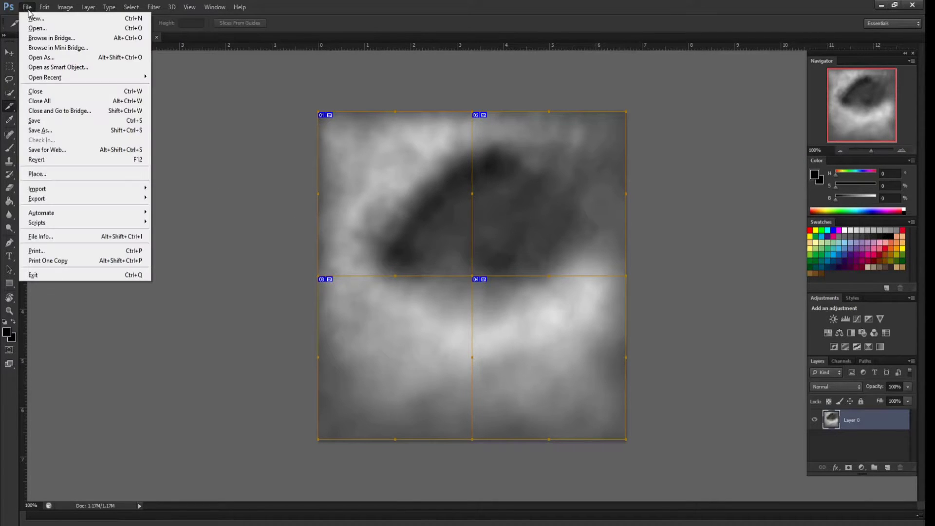
pyautogui.click(46, 150)
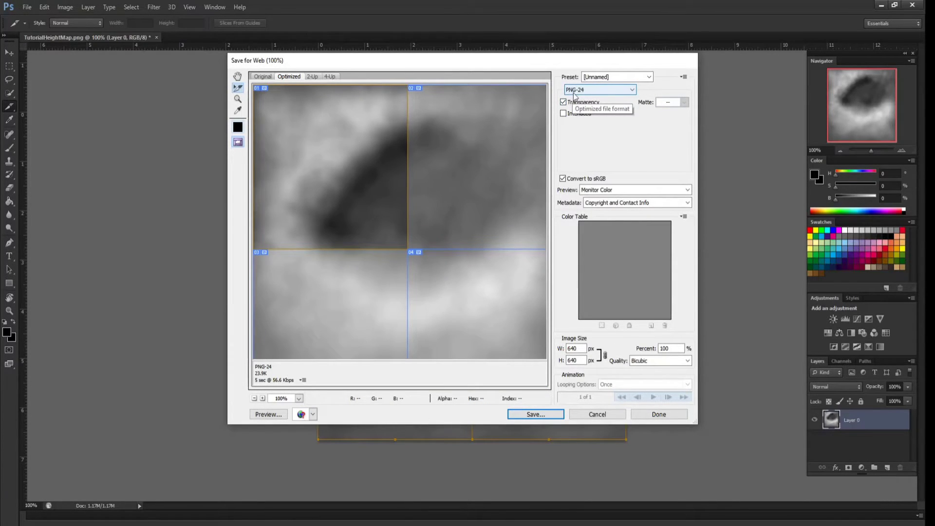
pyautogui.click(531, 417)
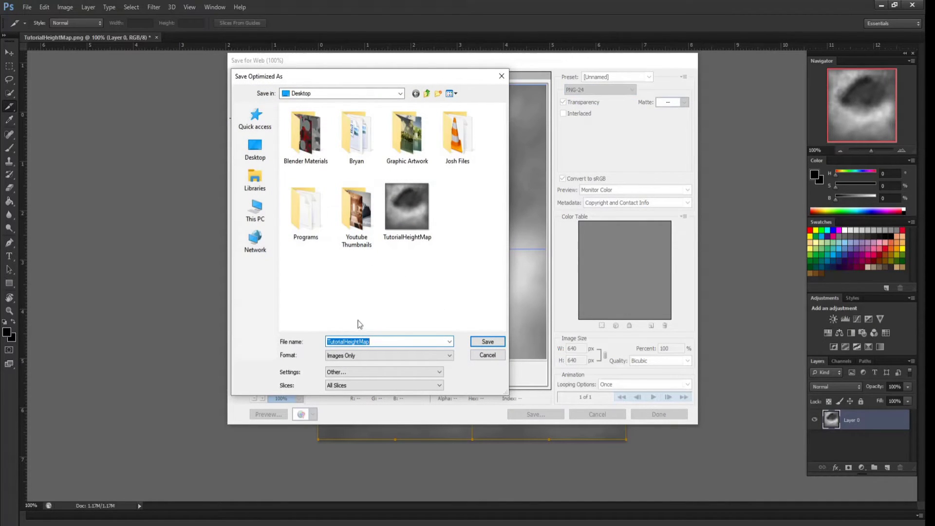
pyautogui.press('End')
pyautogui.write('.png')
pyautogui.click(491, 344)
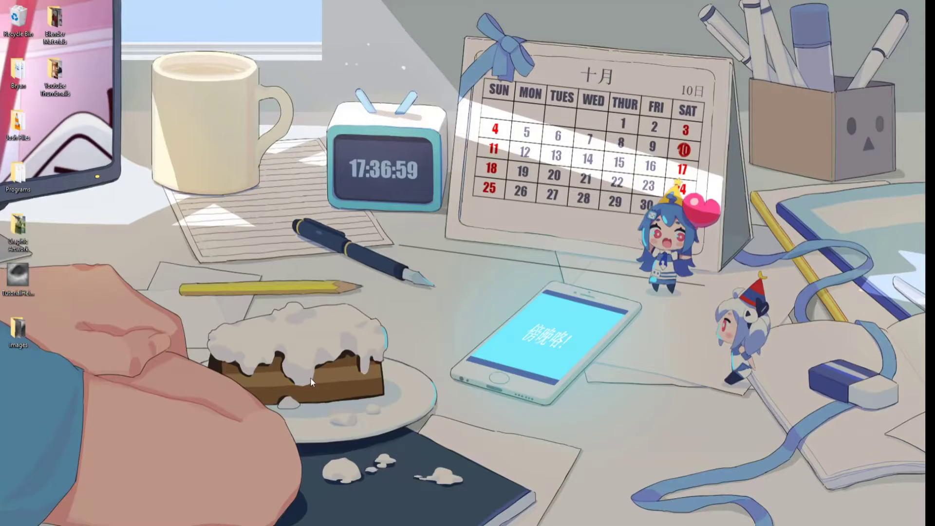
# Step: Launch MagicaVoxel from its program folder, minimize the folder, and move the MagicaVoxel window clear of the desktop files
pyautogui.moveTo(102, 506)
pyautogui.click(125, 472)
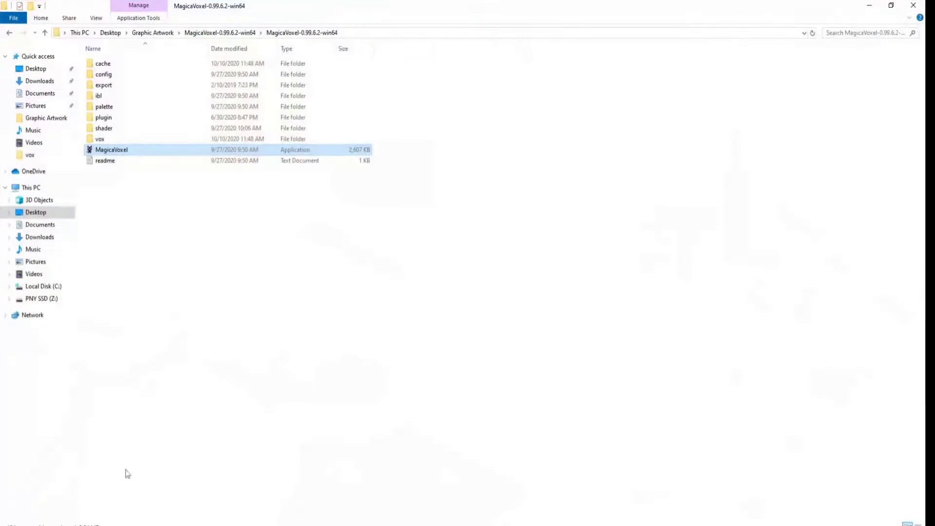
pyautogui.doubleClick(124, 150)
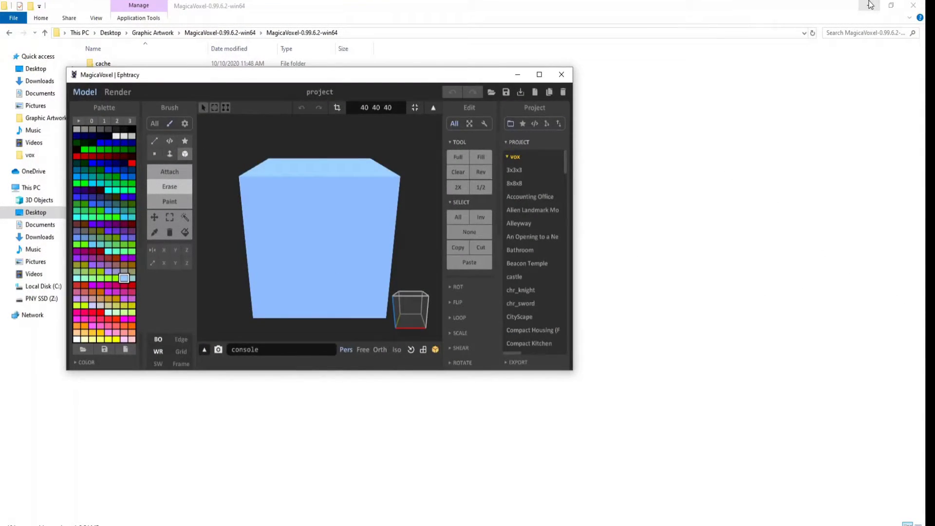
pyautogui.click(870, 5)
pyautogui.moveTo(437, 72); pyautogui.dragTo(669, 76)
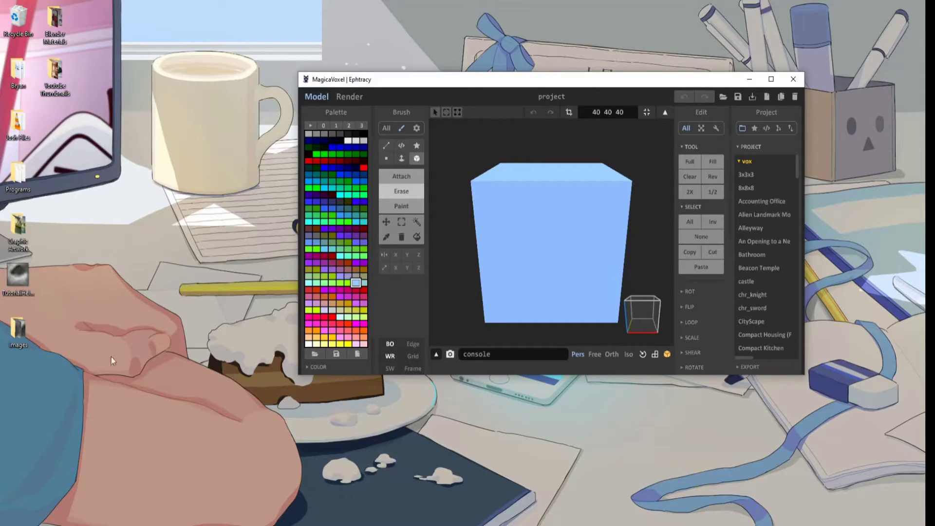
# Step: Open the exported images folder and arrange it side by side with the MagicaVoxel window
pyautogui.doubleClick(17, 335)
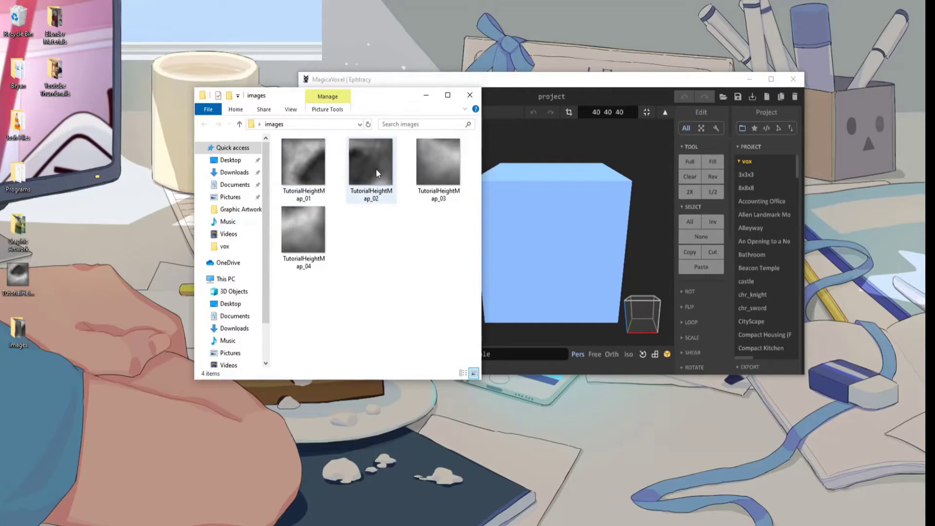
pyautogui.moveTo(369, 100); pyautogui.dragTo(233, 110)
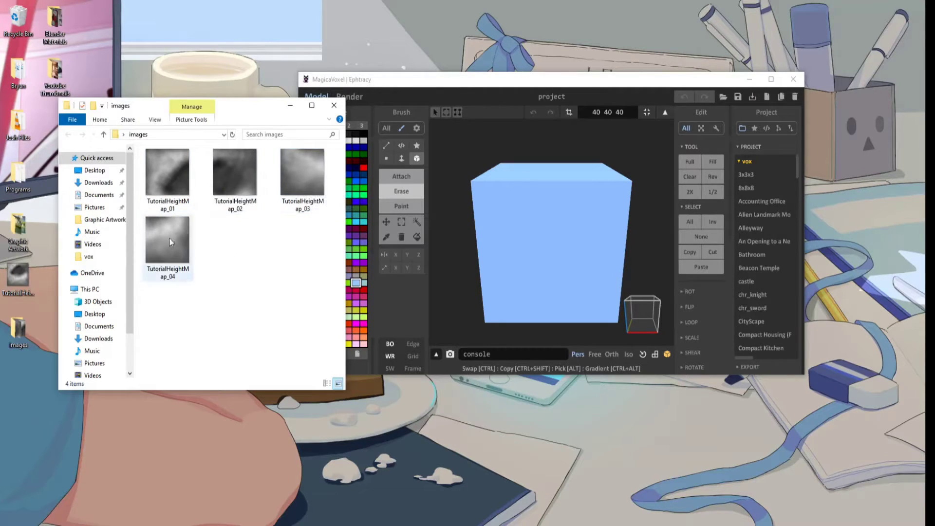
pyautogui.moveTo(732, 79); pyautogui.dragTo(832, 89)
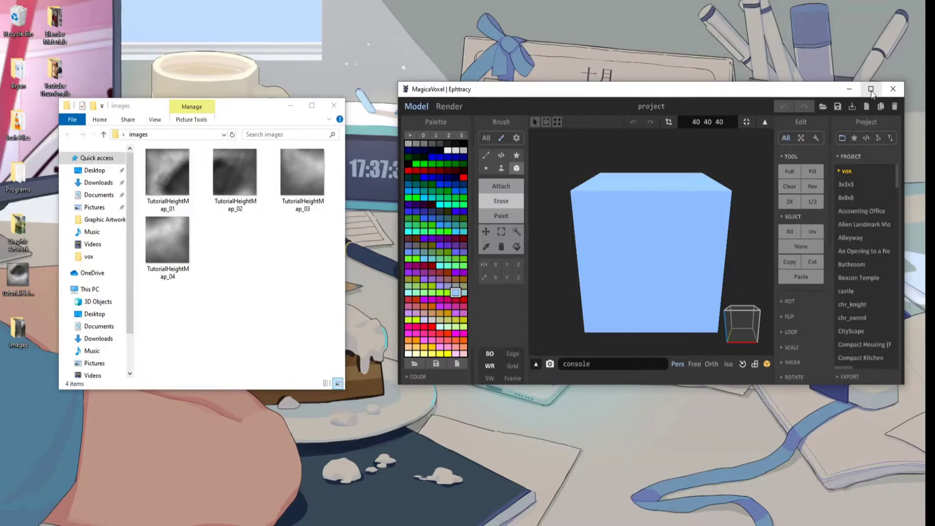
# Step: Switch from model to world editing and delete the default cube
pyautogui.moveTo(710, 209); pyautogui.dragTo(690, 250, button='right')
pyautogui.click(764, 122)
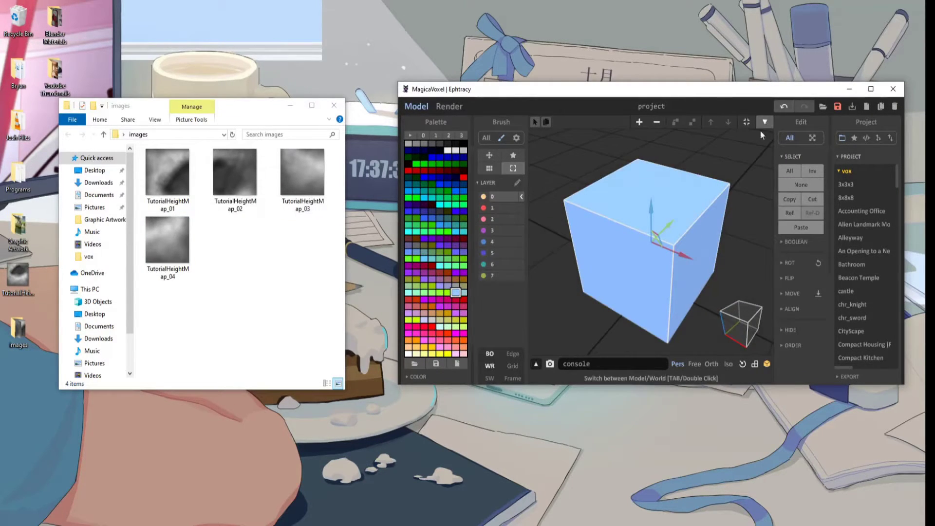
pyautogui.scroll(-2, 702, 238)
pyautogui.press('Delete')
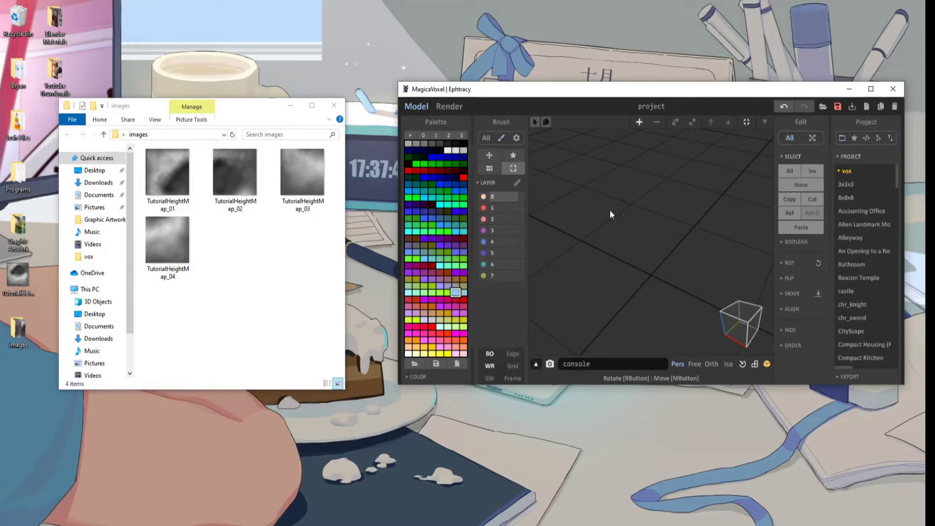
# Step: Try importing TutorialHeightMap_01 with the default colour palette, and delete the imported object
pyautogui.click(172, 195)
pyautogui.moveTo(166, 182); pyautogui.dragTo(608, 251)
pyautogui.moveTo(608, 247); pyautogui.dragTo(637, 264, button='right')
pyautogui.scroll(-5, 639, 263)
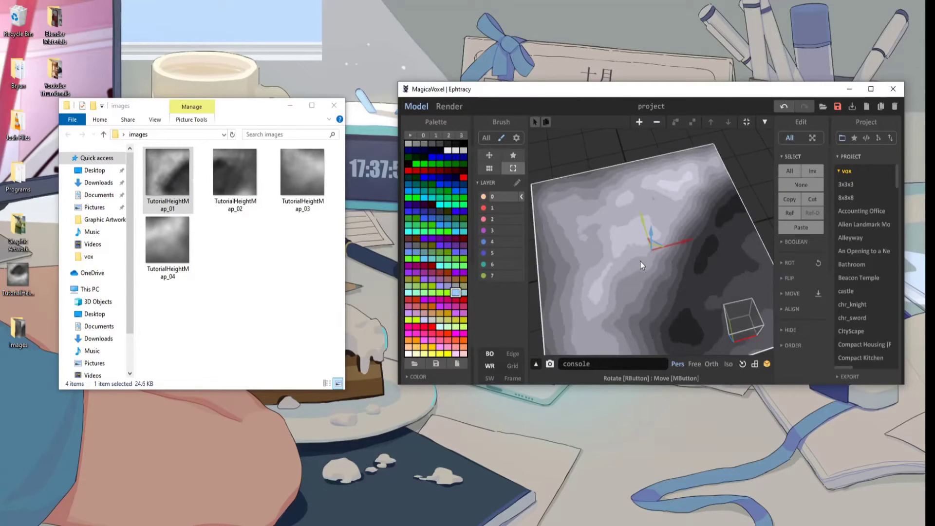
pyautogui.press('Delete')
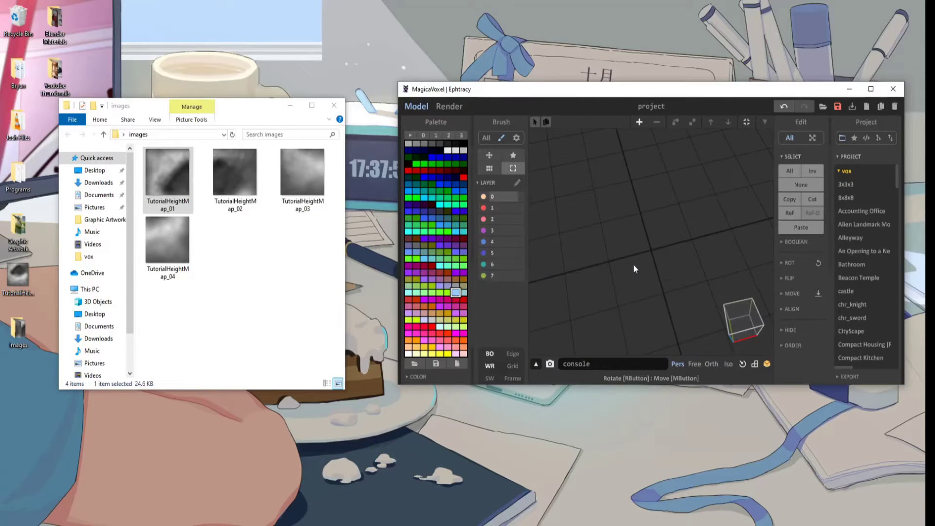
# Step: Switch to grayscale palette 2, import TutorialHeightMap_01, and move it to the upper-left part of the grid
pyautogui.click(449, 136)
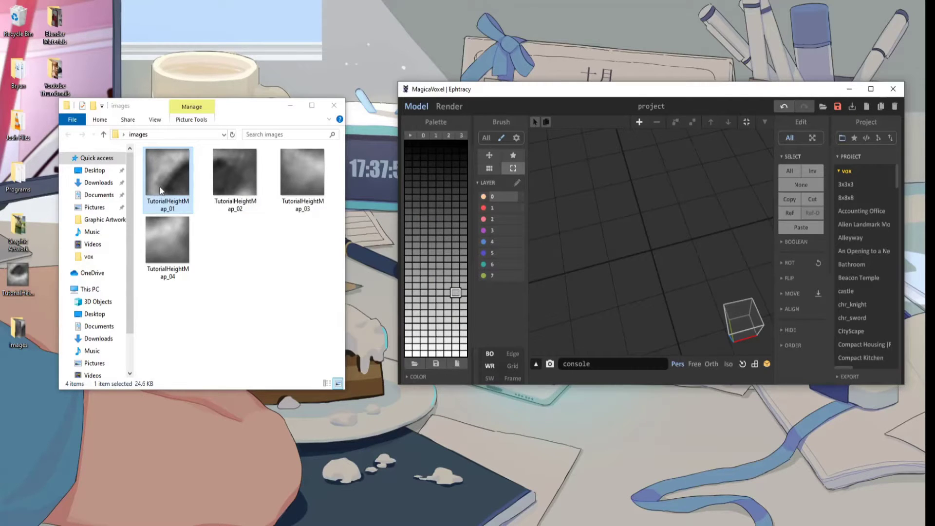
pyautogui.moveTo(161, 190); pyautogui.dragTo(574, 202)
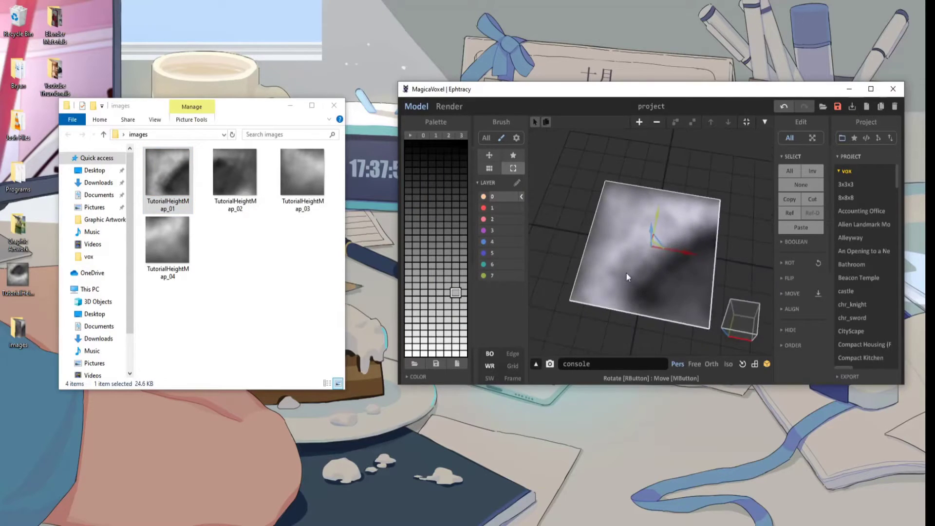
pyautogui.moveTo(626, 277); pyautogui.dragTo(682, 250, button='right')
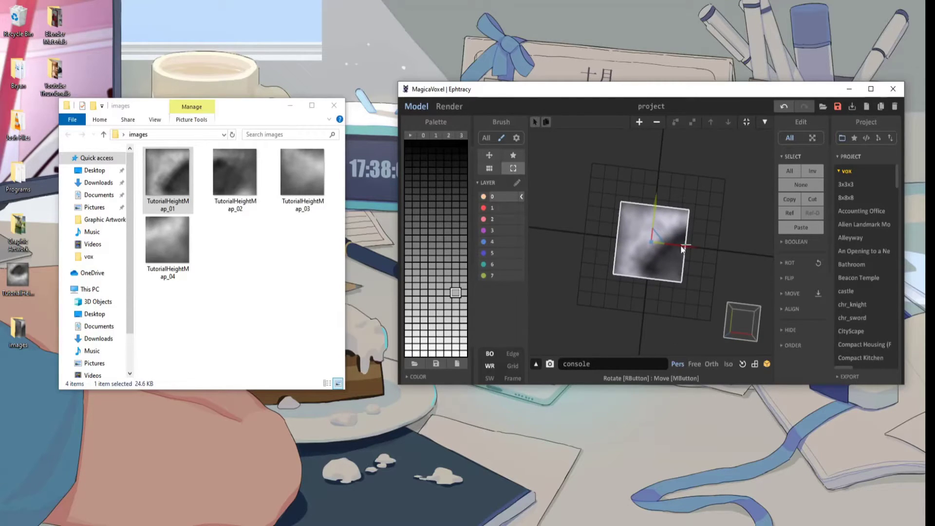
pyautogui.moveTo(689, 247); pyautogui.dragTo(639, 252)
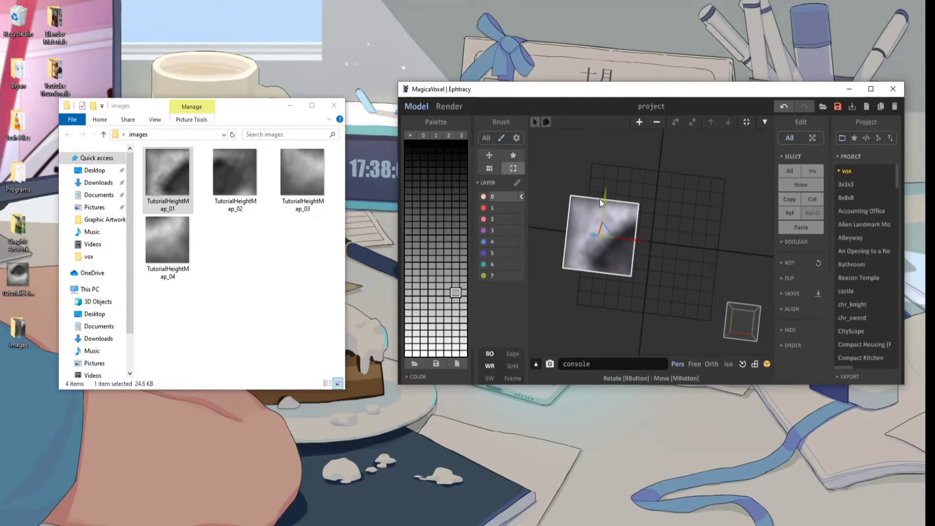
pyautogui.moveTo(602, 199); pyautogui.dragTo(609, 140)
# Step: Import TutorialHeightMap_02 and place it against the right edge of the first tile
pyautogui.moveTo(248, 175); pyautogui.dragTo(633, 232)
pyautogui.moveTo(655, 203); pyautogui.dragTo(661, 144)
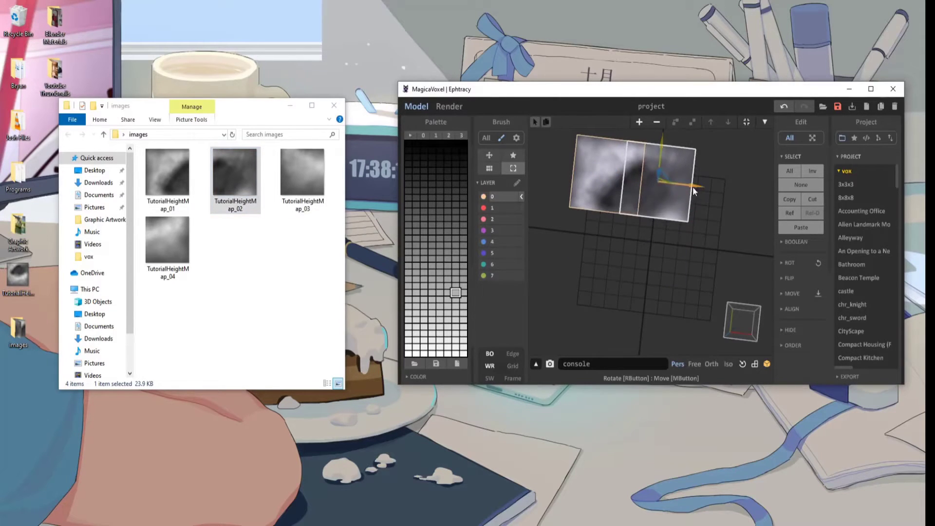
pyautogui.moveTo(693, 188); pyautogui.dragTo(711, 190)
# Step: Import TutorialHeightMap_03 and TutorialHeightMap_04 and position them as the lower-left and lower-right tiles
pyautogui.moveTo(302, 172); pyautogui.dragTo(633, 242)
pyautogui.moveTo(605, 205); pyautogui.dragTo(605, 217)
pyautogui.moveTo(168, 241); pyautogui.dragTo(672, 263)
pyautogui.moveTo(672, 263); pyautogui.dragTo(699, 263, button='right')
pyautogui.moveTo(647, 201); pyautogui.dragTo(649, 220)
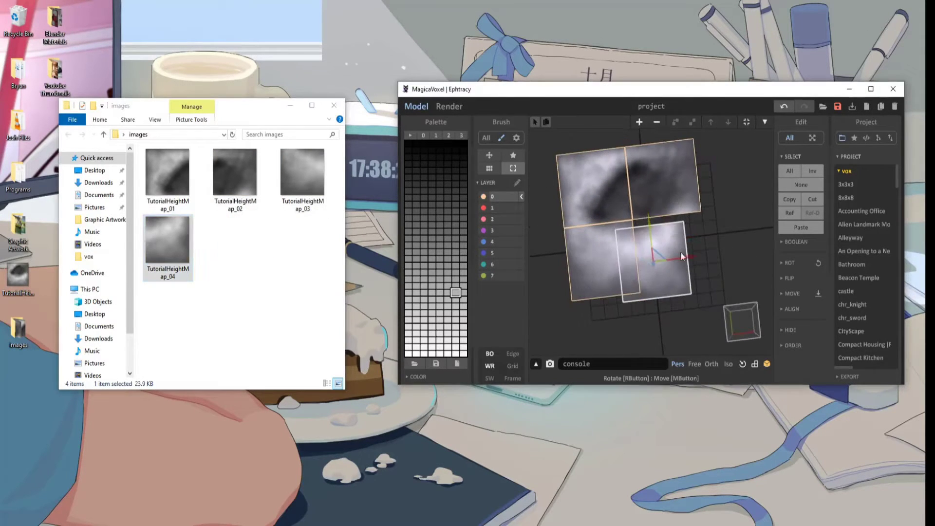
pyautogui.moveTo(682, 257); pyautogui.dragTo(699, 255)
# Step: Switch to the orthographic view from above and align the lower-right tile flush with its neighbouring tiles
pyautogui.click(711, 363)
pyautogui.moveTo(706, 312); pyautogui.dragTo(695, 311, button='right')
pyautogui.click(871, 89)
pyautogui.scroll(3, 539, 240)
pyautogui.moveTo(539, 283); pyautogui.dragTo(541, 256)
pyautogui.moveTo(604, 328); pyautogui.dragTo(609, 329)
# Step: Nudge the lower-left tile flush against its neighbours and check the seams of the two upper tiles
pyautogui.click(254, 248)
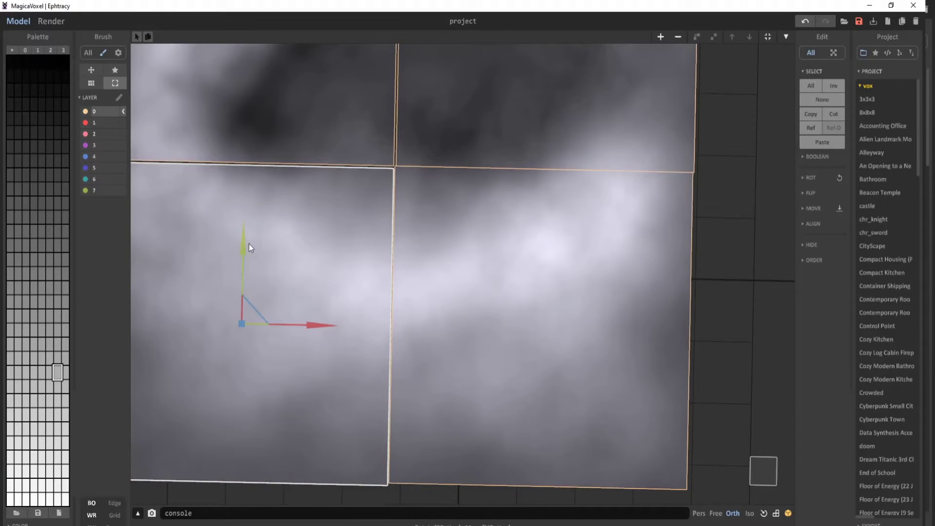
pyautogui.moveTo(249, 244); pyautogui.dragTo(247, 241)
pyautogui.moveTo(328, 324); pyautogui.dragTo(329, 324)
pyautogui.scroll(2, 328, 292)
pyautogui.moveTo(282, 121); pyautogui.dragTo(368, 317, button='middle')
pyautogui.click(311, 146)
pyautogui.click(575, 136)
pyautogui.moveTo(706, 78); pyautogui.dragTo(524, 145, button='middle')
pyautogui.scroll(-5, 584, 205)
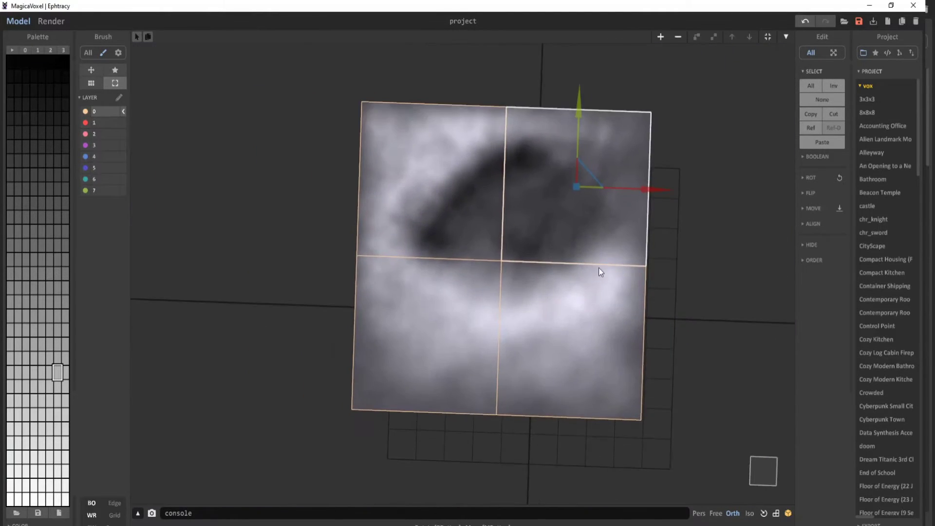
pyautogui.scroll(-4, 598, 267)
# Step: Group all four tiles and move the group to the centre of the grid
pyautogui.click(453, 238)
pyautogui.hotkey('ctrl', 'a')
pyautogui.hotkey('ctrl', 'g')
pyautogui.moveTo(457, 235); pyautogui.dragTo(457, 262)
pyautogui.moveTo(531, 321); pyautogui.dragTo(550, 321)
pyautogui.scroll(5, 550, 293)
pyautogui.click(623, 244)
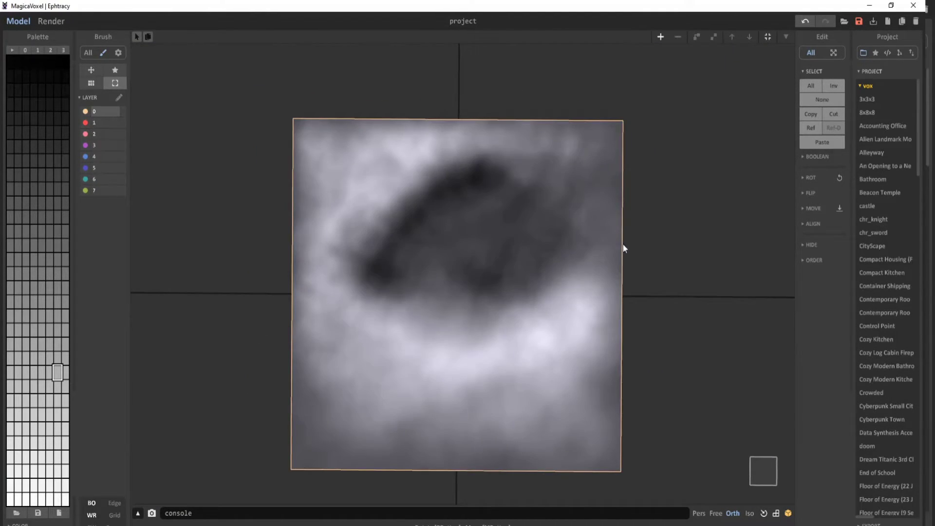
# Step: Place the reduced MagicaVoxel window beside the original height map image and show the outline of the tile group
pyautogui.click(892, 5)
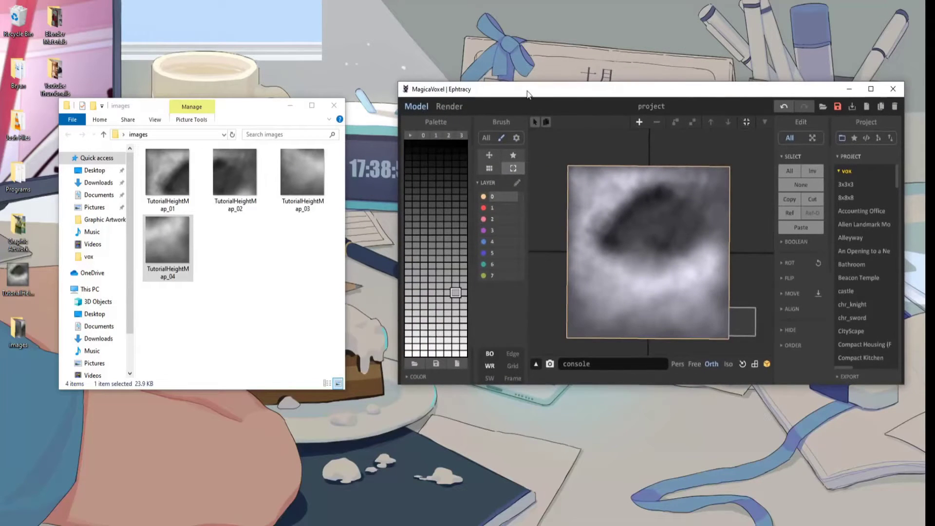
pyautogui.click(290, 106)
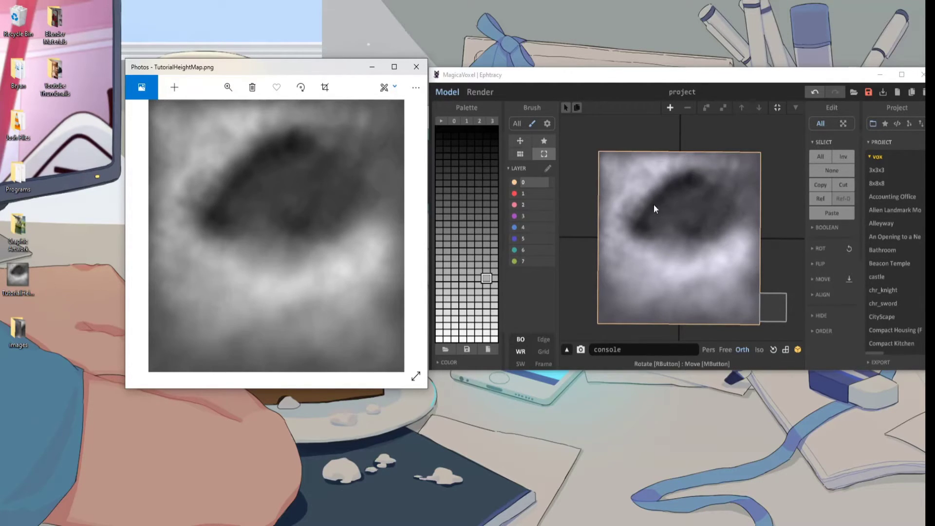
pyautogui.moveTo(806, 80); pyautogui.dragTo(766, 80)
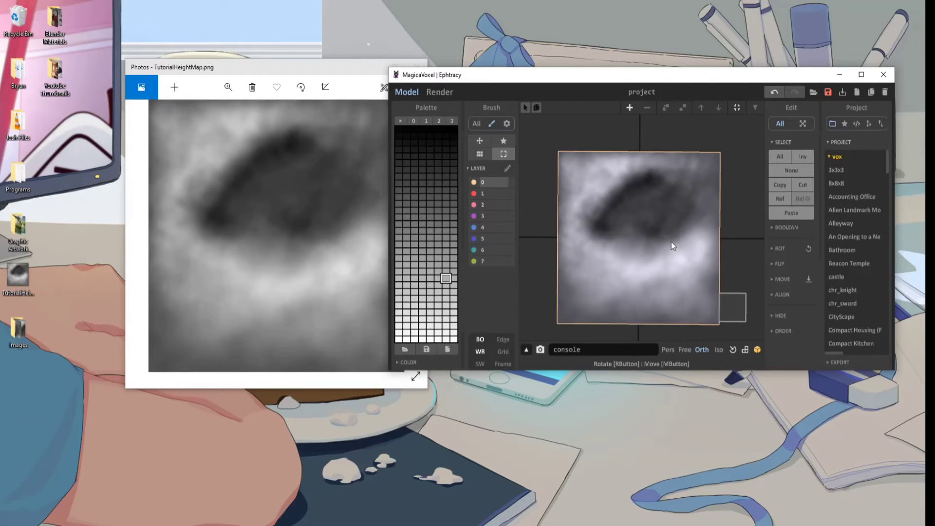
pyautogui.click(864, 122)
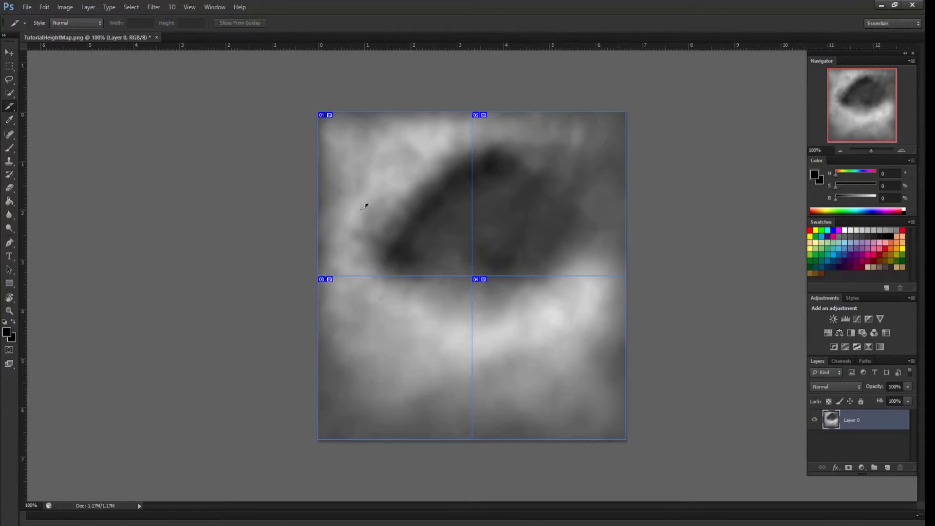
pyautogui.click(881, 5)
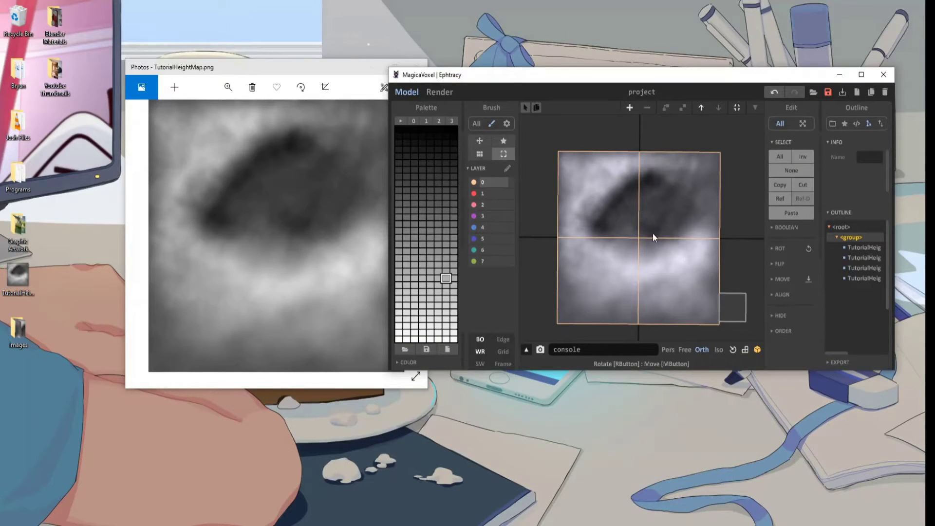
# Step: Try moving the upper-left tile out of place inside the group, and undo the move
pyautogui.click(609, 209)
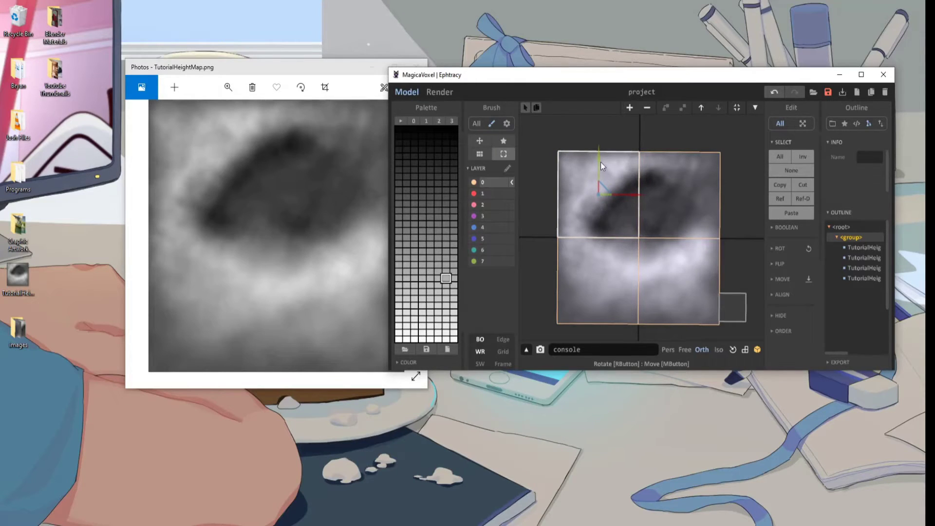
pyautogui.moveTo(599, 162)
pyautogui.mouseDown()
pyautogui.moveTo(596, 257)
pyautogui.moveTo(597, 153)
pyautogui.mouseUp()
pyautogui.hotkey('ctrl', 'z')
pyautogui.hotkey('ctrl', 'z')
pyautogui.hotkey('ctrl', 'z')
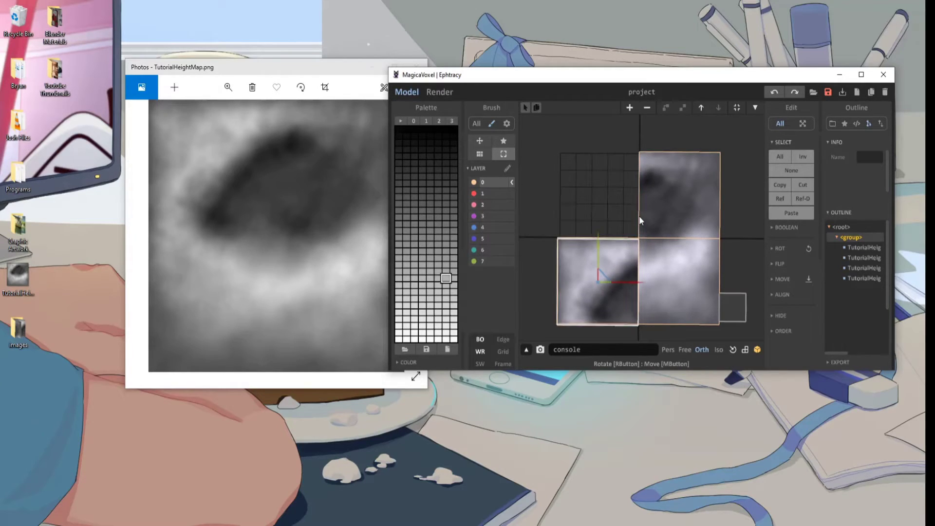
pyautogui.click(733, 152)
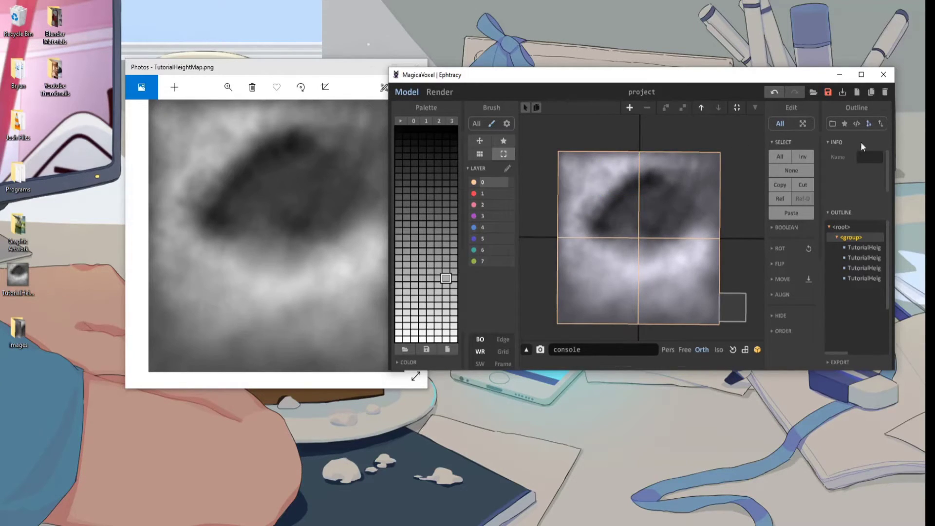
# Step: Open the lower-right tile for editing and set its model size to 256 256 256
pyautogui.click(842, 227)
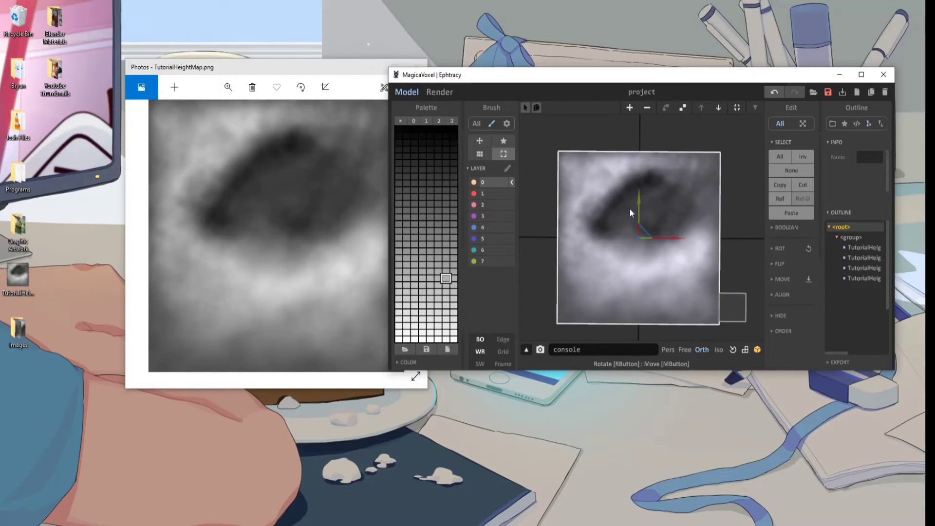
pyautogui.doubleClick(862, 247)
pyautogui.moveTo(677, 263); pyautogui.dragTo(634, 191, button='right')
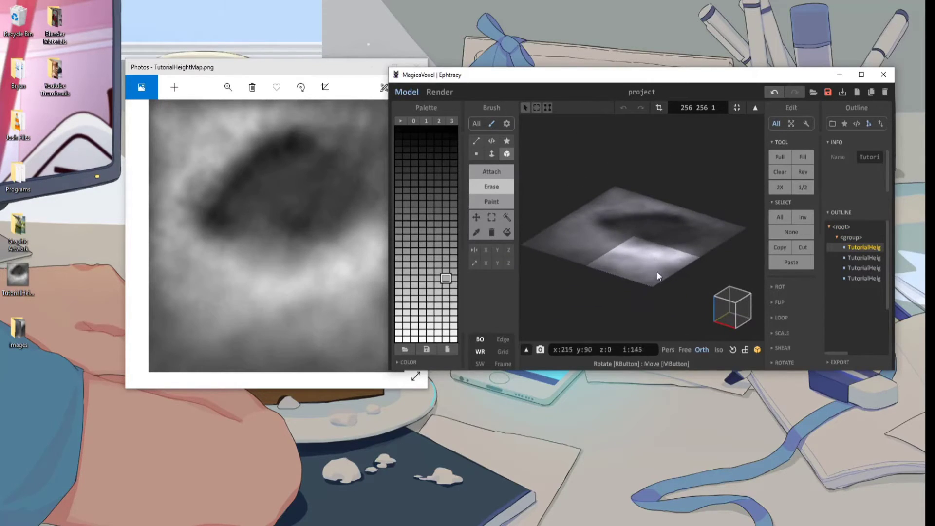
pyautogui.moveTo(645, 254); pyautogui.dragTo(647, 271, button='right')
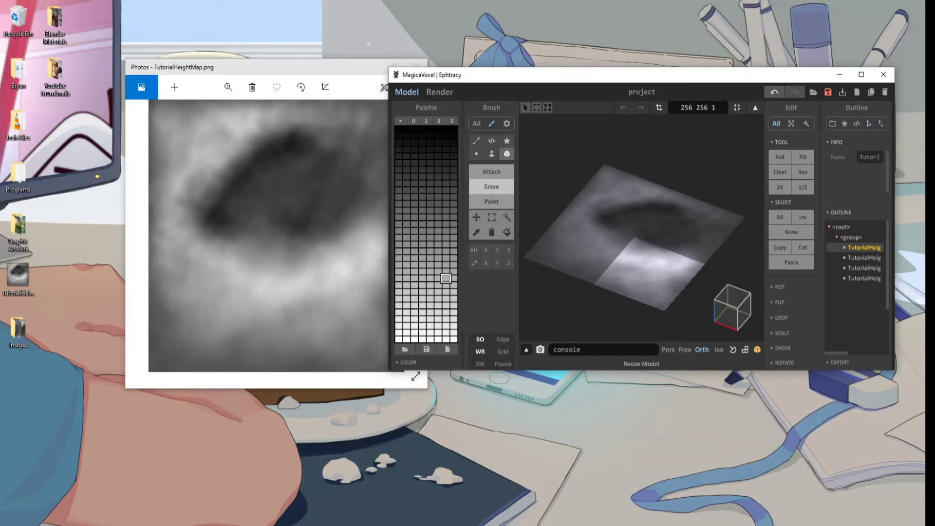
pyautogui.press('BackSpace')
pyautogui.write('256')
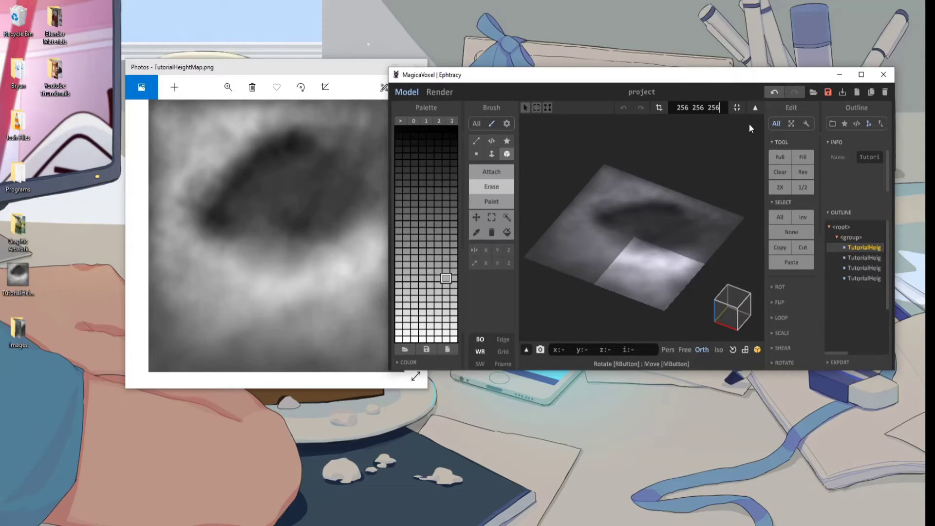
pyautogui.press('Return')
pyautogui.press('Tab')
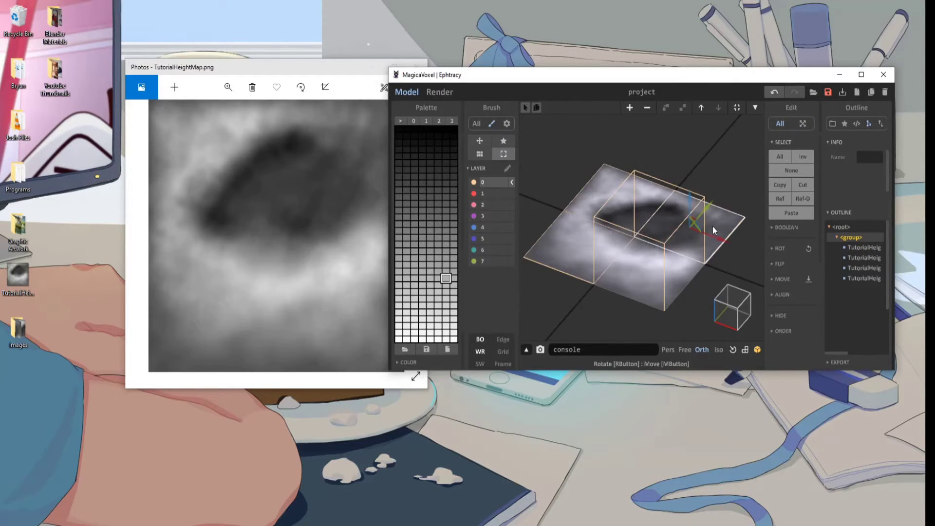
# Step: Open the upper-right tile, set its model size to 256 256 256, and maximize the window
pyautogui.doubleClick(712, 226)
pyautogui.write('256 256 2')
pyautogui.press('Return')
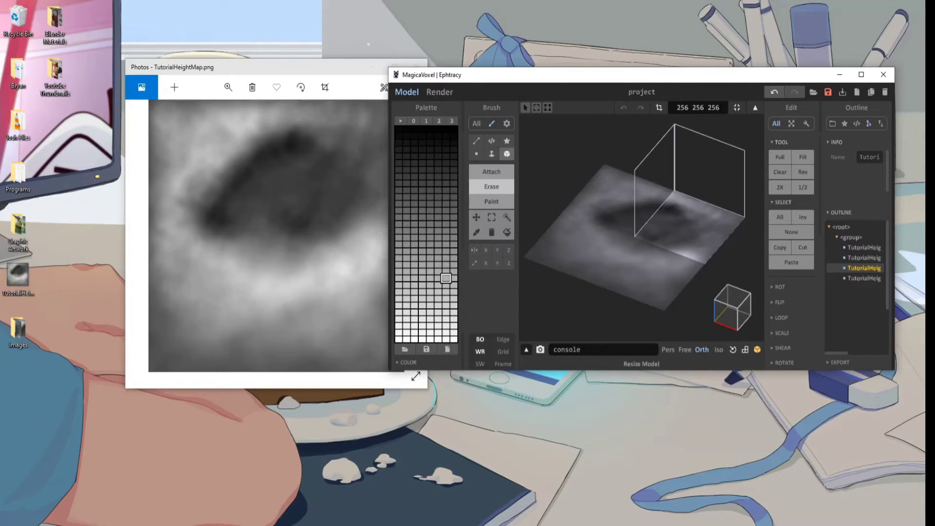
pyautogui.click(861, 75)
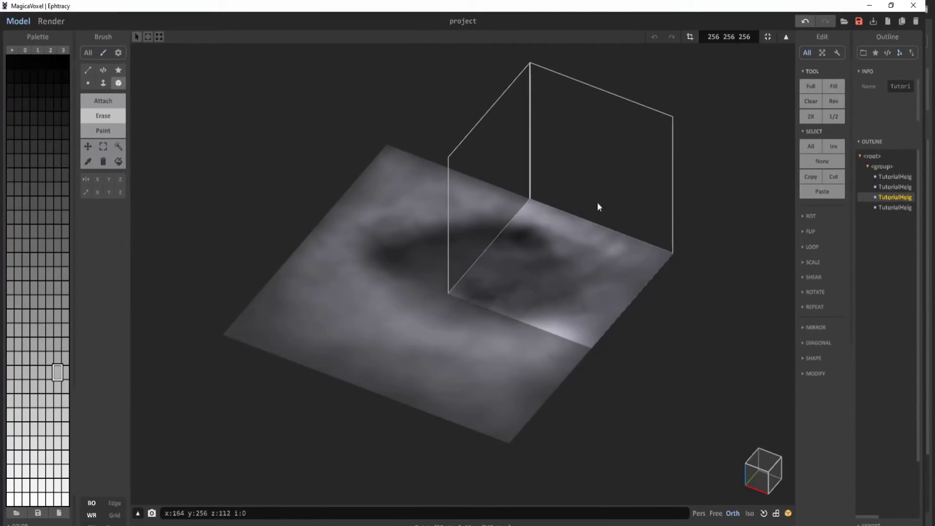
pyautogui.moveTo(597, 204); pyautogui.dragTo(467, 249, button='right')
# Step: Set the model size of the upper-left tile to 256 256 256 and return to the whole scene
pyautogui.press('Tab')
pyautogui.doubleClick(415, 254)
pyautogui.click(745, 36)
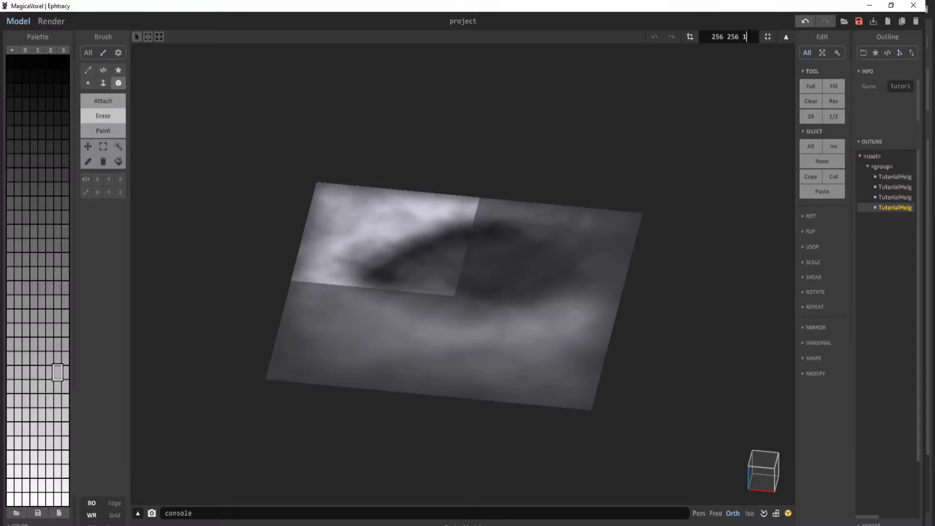
pyautogui.press('BackSpace')
pyautogui.write('256')
pyautogui.press('Return')
pyautogui.press('Tab')
# Step: Open the lower-left tile and set its model size to 256 256 256
pyautogui.click(381, 320)
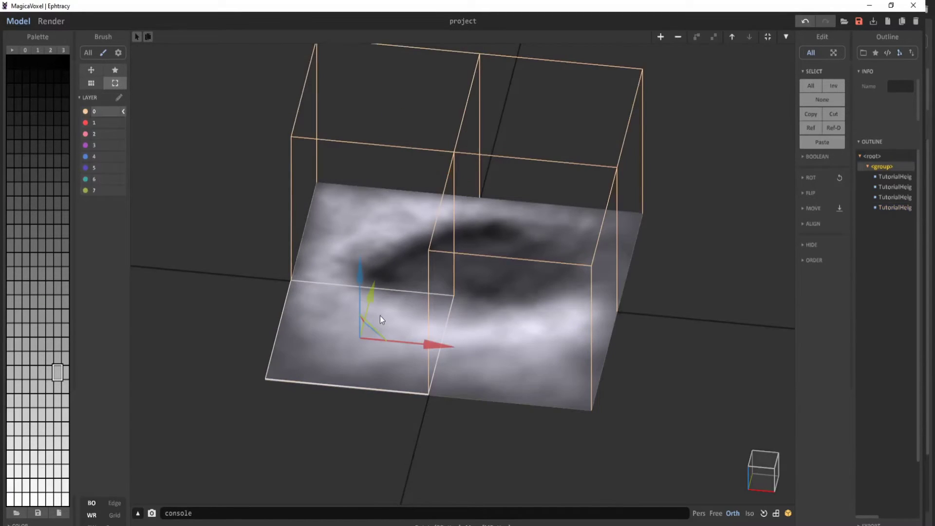
pyautogui.doubleClick(368, 327)
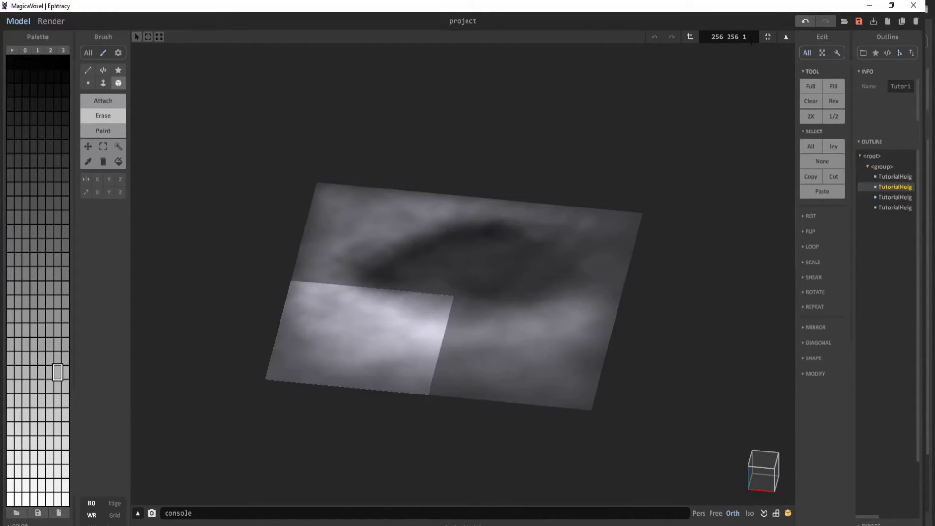
pyautogui.press('BackSpace')
pyautogui.write('256')
pyautogui.press('Return')
# Step: Run the console command "xs height" on the lower-left tile to raise it into terrain
pyautogui.moveTo(645, 118); pyautogui.dragTo(454, 263, button='right')
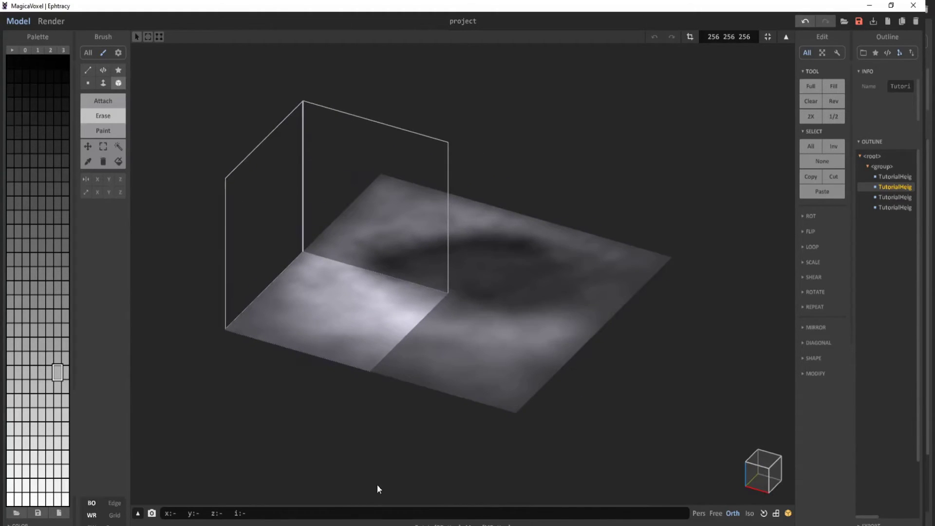
pyautogui.click(280, 514)
pyautogui.write('xs height')
pyautogui.press('Return')
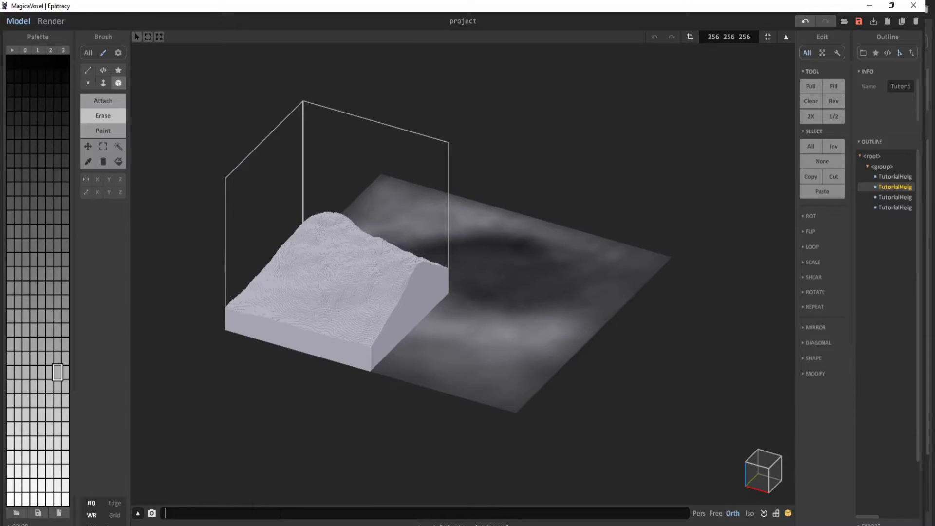
# Step: Open the lower-right tile and run "xs height" in the console to raise its terrain
pyautogui.press('Tab')
pyautogui.click(498, 353)
pyautogui.press('Tab')
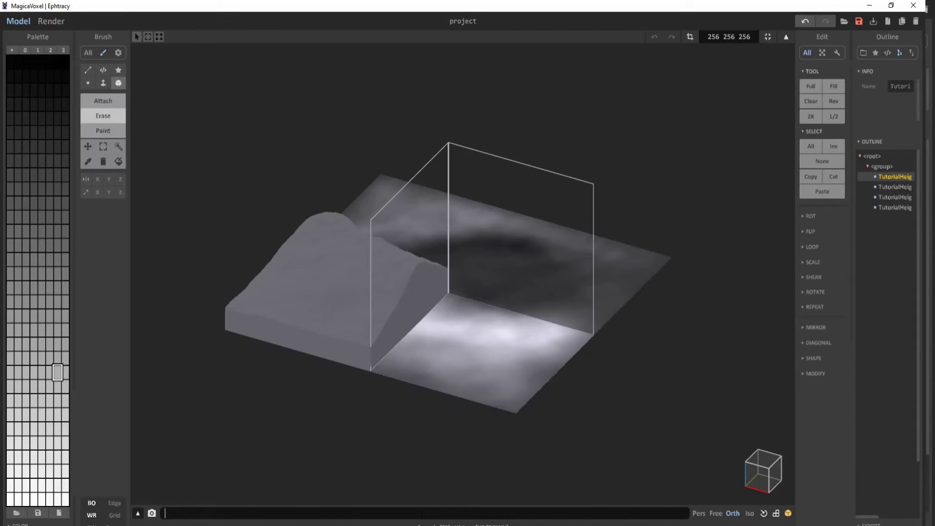
pyautogui.click(422, 515)
pyautogui.write('xs heih')
pyautogui.press('BackSpace')
pyautogui.write('ght')
pyautogui.press('Return')
# Step: Open the upper-right tile, run "xs height" on it, and inspect how the raised tiles join
pyautogui.moveTo(550, 370); pyautogui.dragTo(498, 372, button='right')
pyautogui.press('Tab')
pyautogui.click(496, 376)
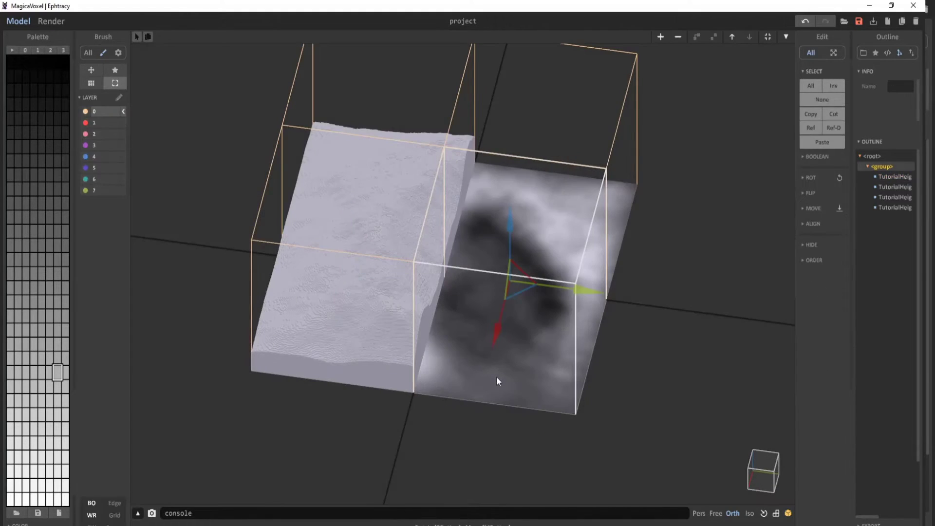
pyautogui.press('Tab')
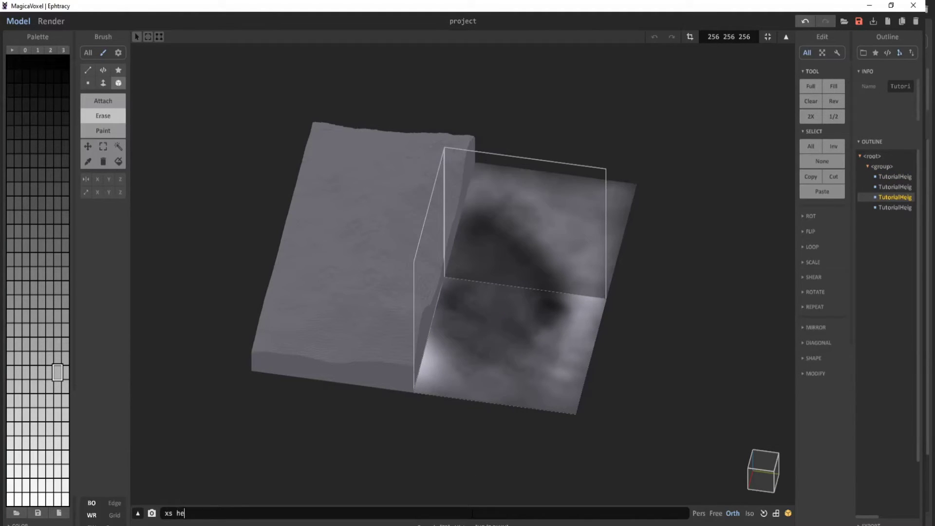
pyautogui.press('Return')
pyautogui.moveTo(633, 302); pyautogui.dragTo(448, 310, button='right')
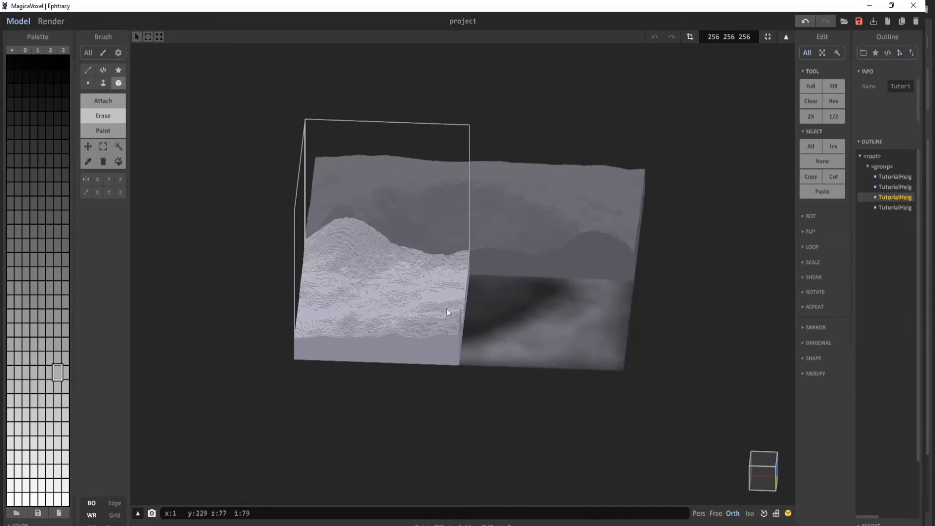
pyautogui.moveTo(337, 265); pyautogui.dragTo(340, 276, button='right')
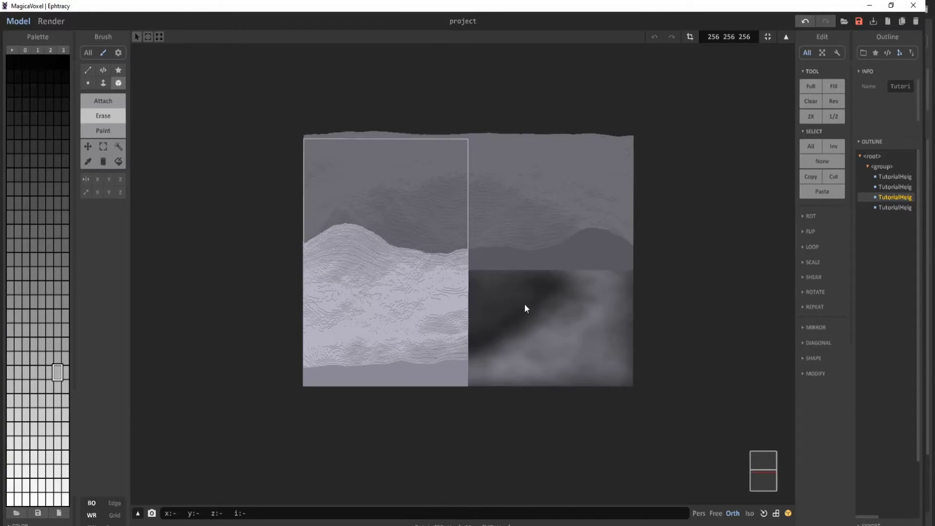
pyautogui.moveTo(269, 262); pyautogui.dragTo(599, 161, button='right')
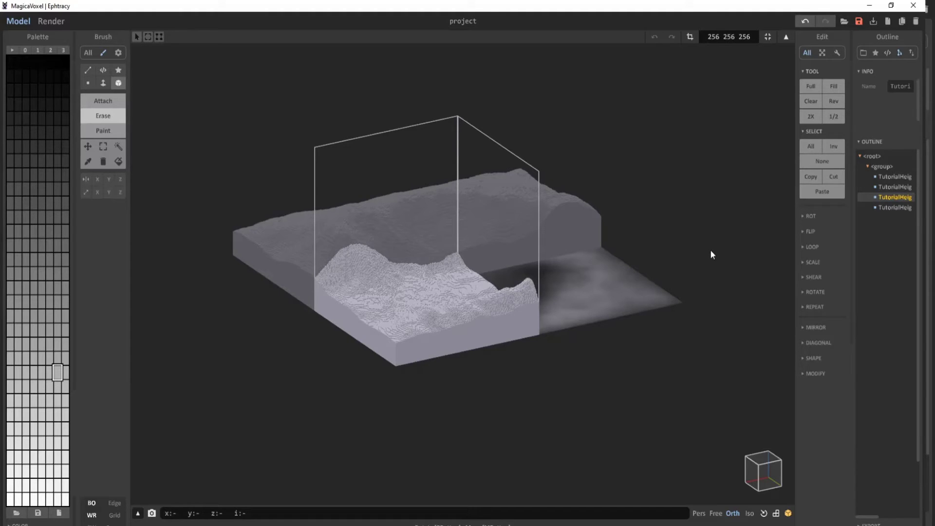
# Step: Open the last flat tile, run "xs height" on it, and return to the scene showing the whole terrain
pyautogui.press('Tab')
pyautogui.moveTo(709, 249); pyautogui.dragTo(519, 358, button='right')
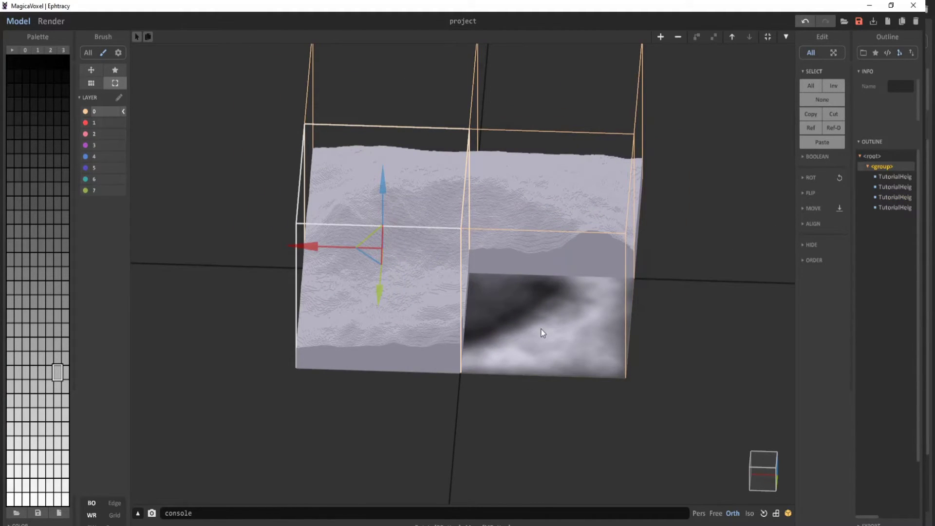
pyautogui.moveTo(539, 330)
pyautogui.mouseDown(button='right')
pyautogui.moveTo(501, 320)
pyautogui.moveTo(535, 396)
pyautogui.moveTo(544, 334)
pyautogui.mouseUp(button='right')
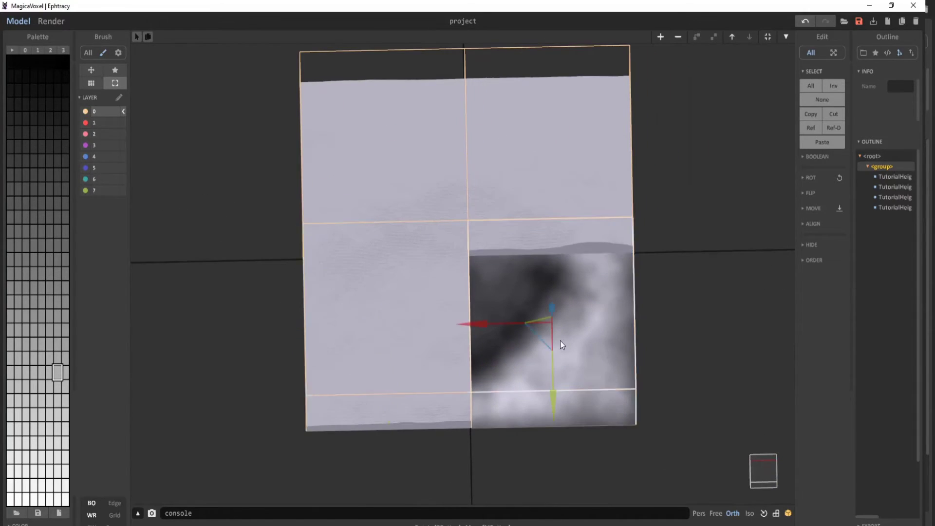
pyautogui.doubleClick(559, 341)
pyautogui.moveTo(559, 355); pyautogui.dragTo(536, 308, button='right')
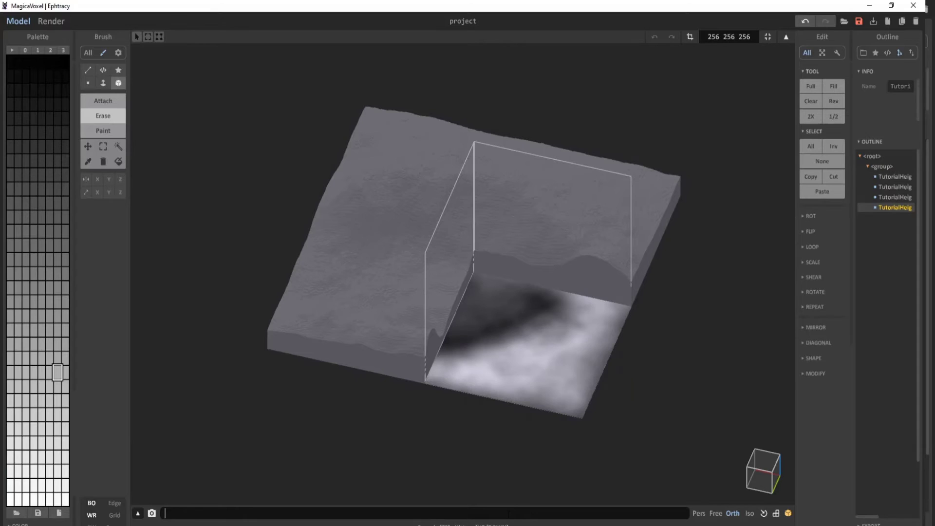
pyautogui.click(508, 514)
pyautogui.write('xs height')
pyautogui.press('Return')
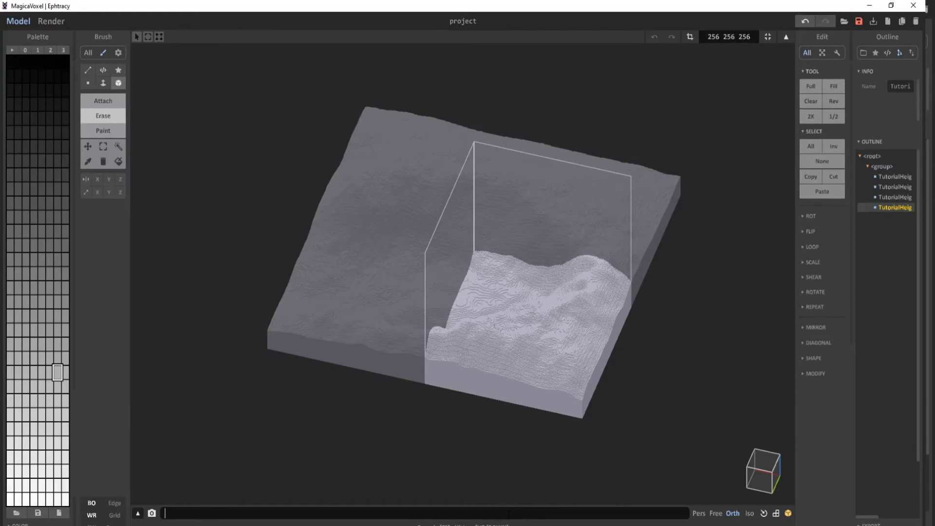
pyautogui.moveTo(537, 309); pyautogui.dragTo(487, 361, button='right')
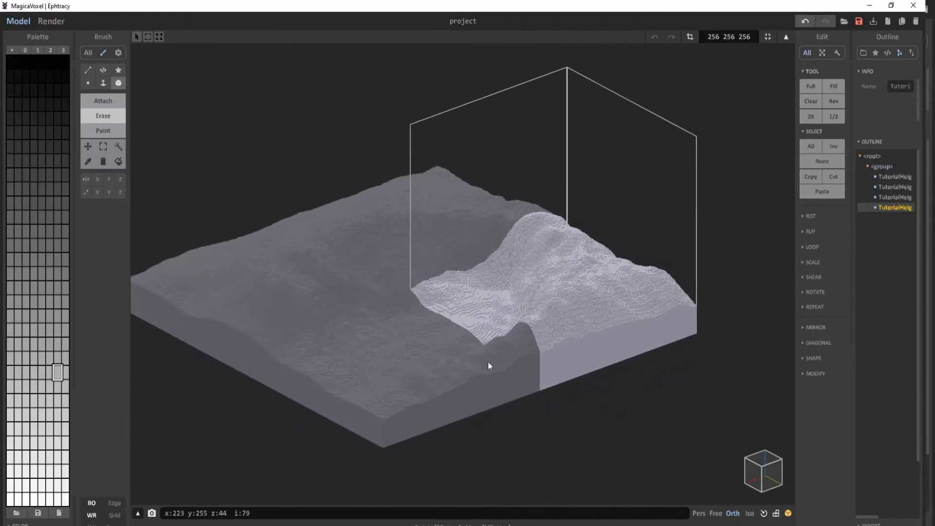
pyautogui.press('Tab')
pyautogui.scroll(-4, 340, 254)
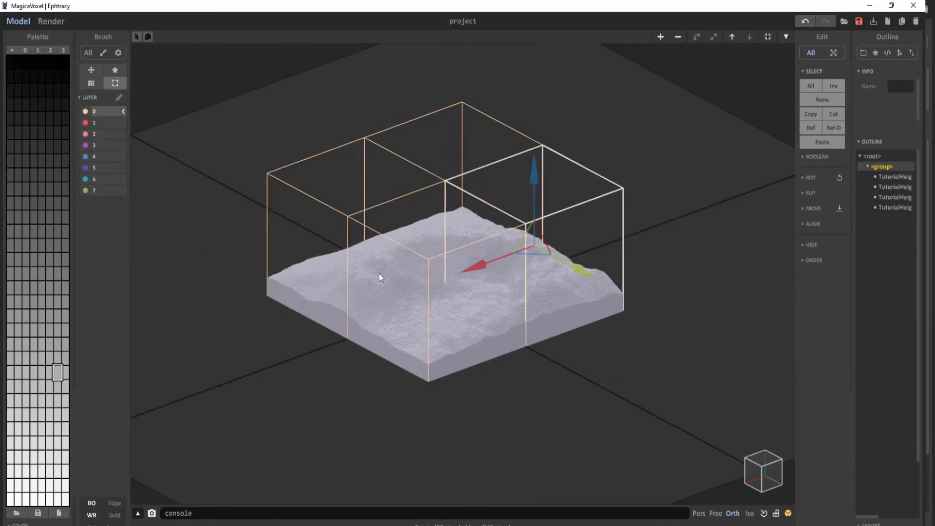
# Step: Leave the tile group by selecting the root, show the whole terrain in the render view, and switch to palette 3
pyautogui.click(890, 157)
pyautogui.scroll(2, 525, 293)
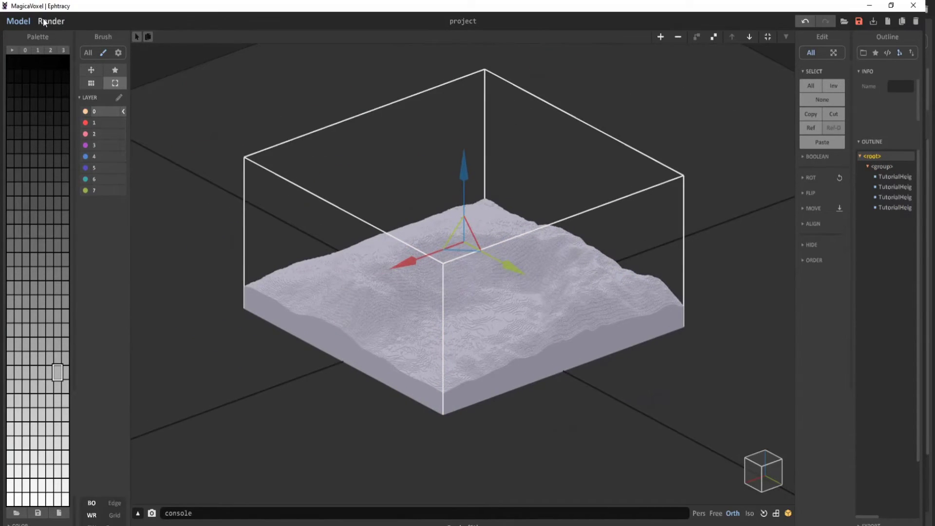
pyautogui.hotkey('ctrl', 'Tab')
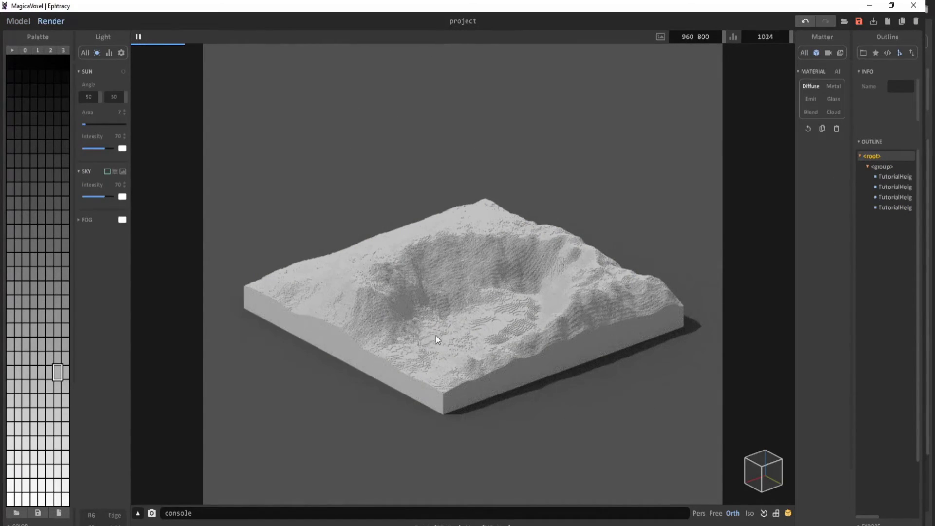
pyautogui.click(63, 50)
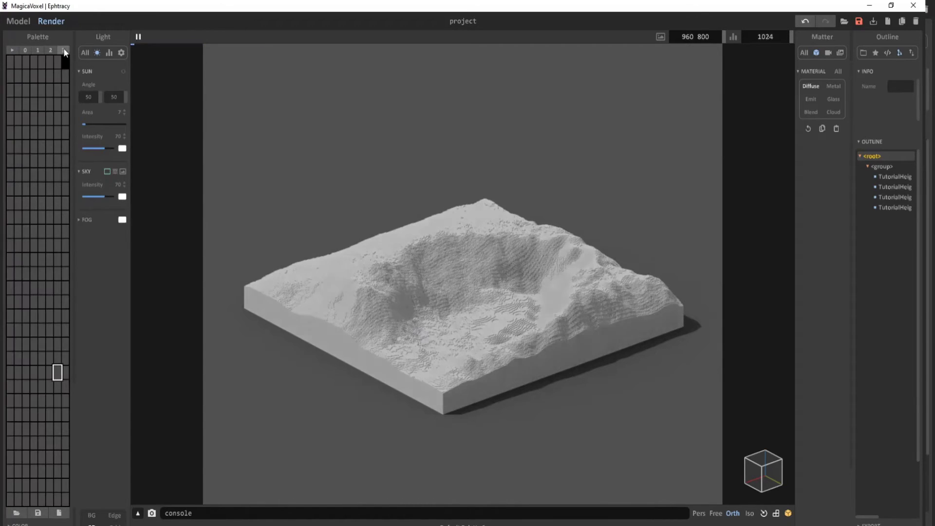
# Step: Make the terrain's material Metal, and set the camera's film exposure to 4.2 and vignette to 20
pyautogui.click(833, 87)
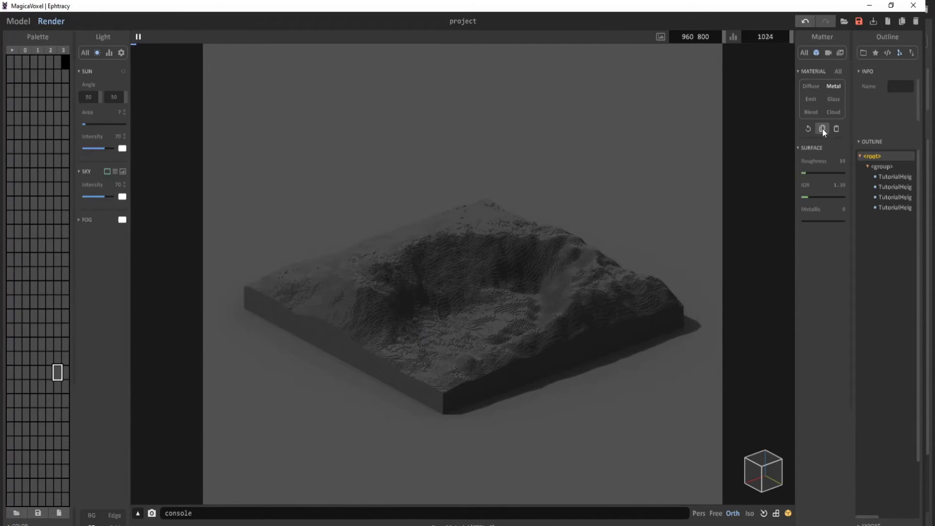
pyautogui.click(811, 222)
pyautogui.click(828, 53)
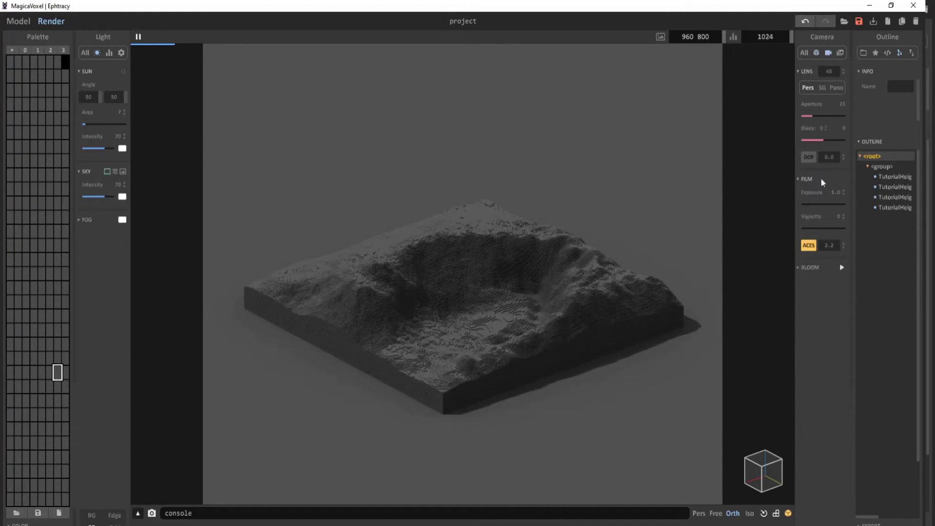
pyautogui.click(807, 204)
pyautogui.click(811, 228)
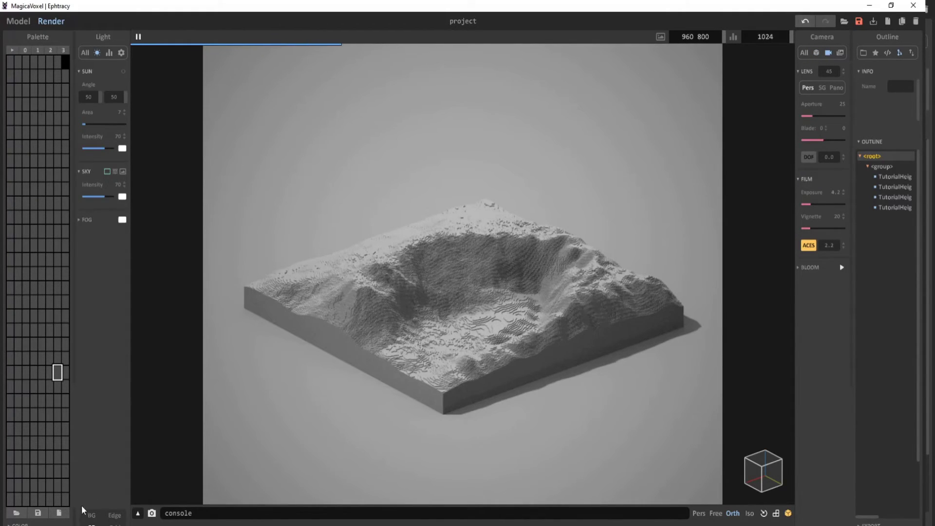
pyautogui.scroll(5, 421, 328)
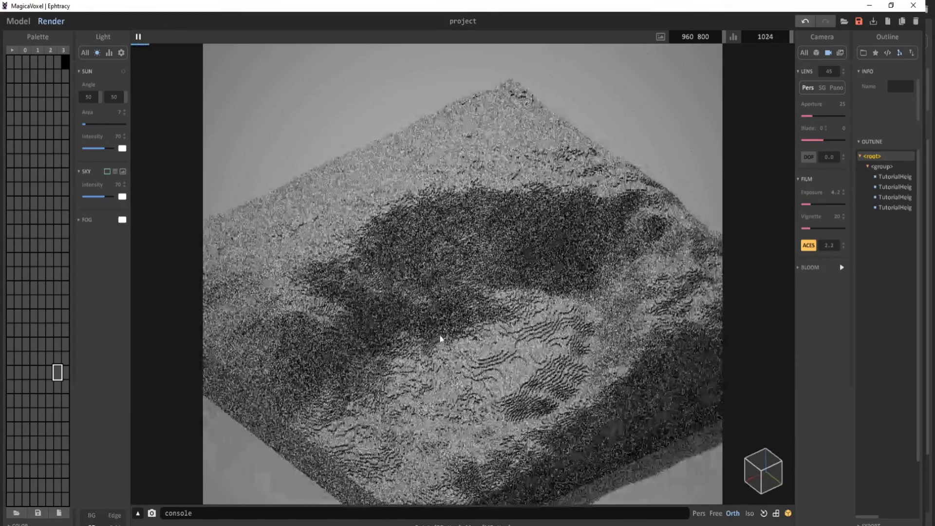
pyautogui.scroll(-5, 448, 321)
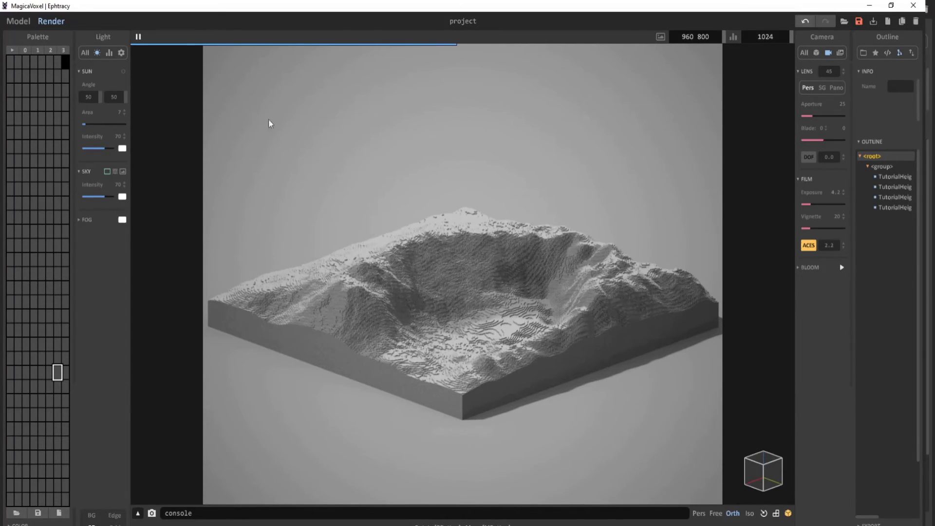
# Step: Return to model editing and examine the individual tiles and their joins from several angles, including from directly above
pyautogui.click(18, 21)
pyautogui.moveTo(458, 263); pyautogui.dragTo(481, 325, button='right')
pyautogui.doubleClick(458, 346)
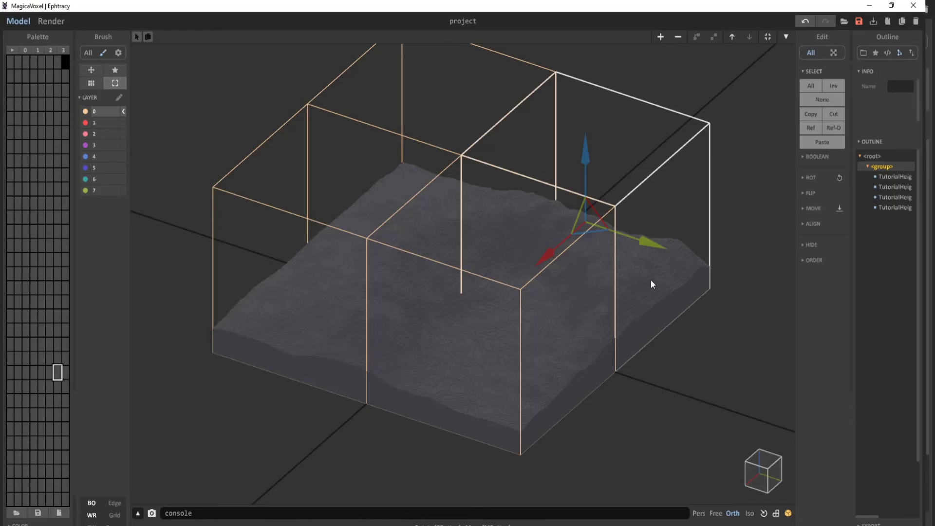
pyautogui.click(450, 387)
pyautogui.moveTo(450, 387); pyautogui.dragTo(482, 411, button='right')
pyautogui.doubleClick(502, 415)
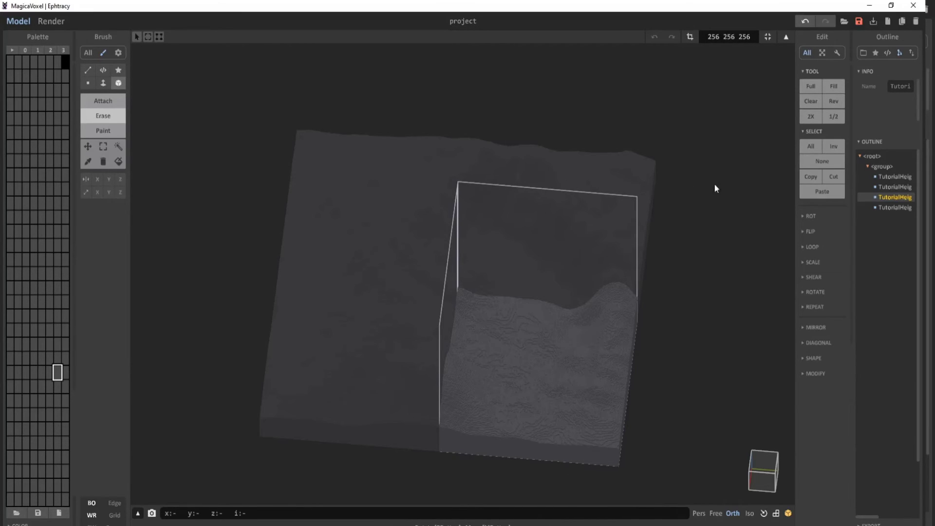
pyautogui.doubleClick(709, 212)
pyautogui.moveTo(601, 153); pyautogui.dragTo(608, 224, button='right')
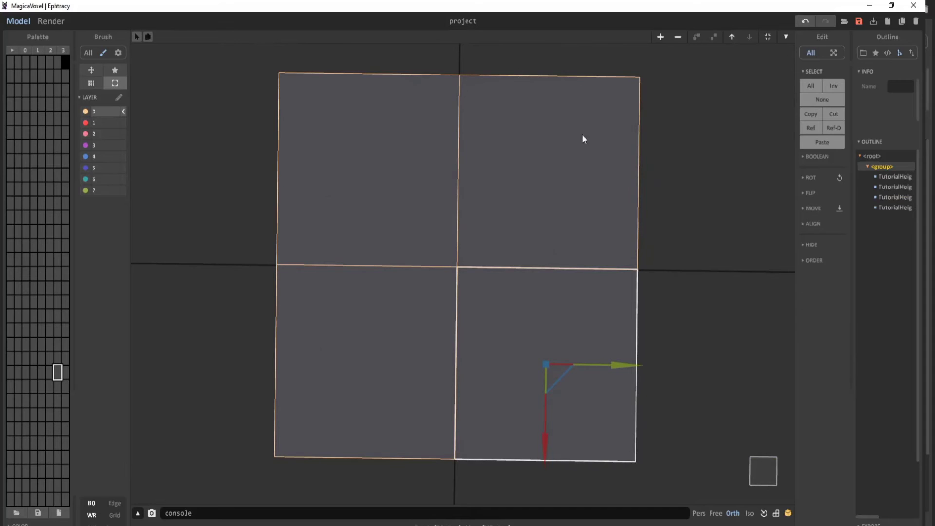
pyautogui.moveTo(344, 427); pyautogui.dragTo(475, 333, button='right')
# Step: Switch to Photoshop, undo the height map's four-tile slicing, and divide the image evenly into 5 slices down and 5 across
pyautogui.hotkey('alt', 'Tab')
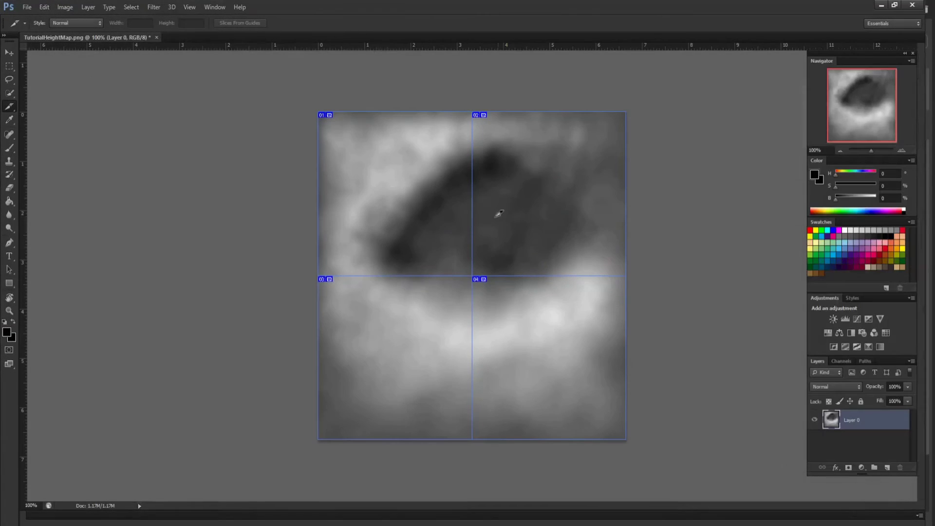
pyautogui.hotkey('ctrl', 'z')
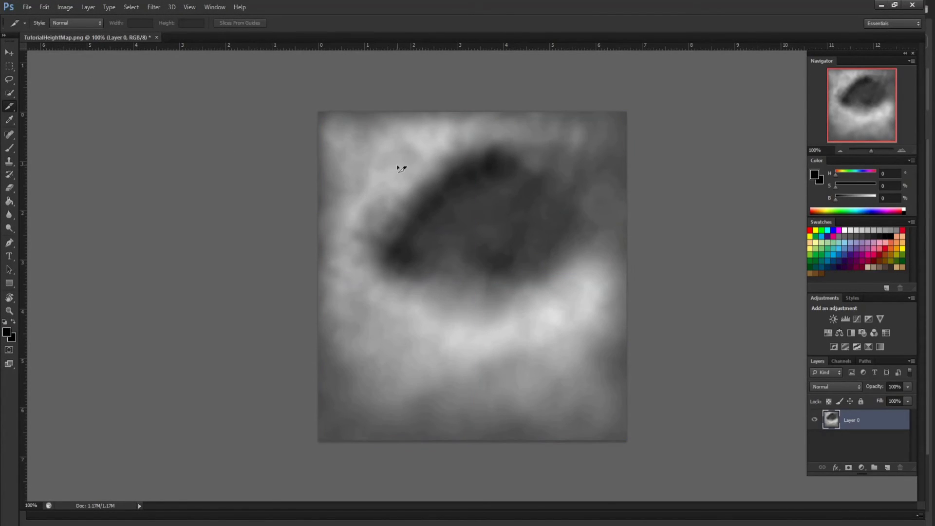
pyautogui.rightClick(11, 106)
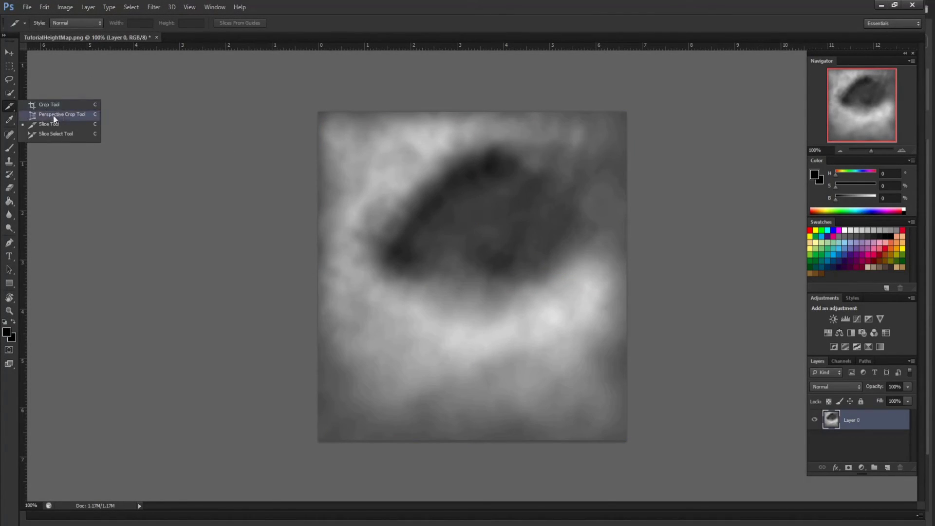
pyautogui.rightClick(407, 230)
pyautogui.click(431, 286)
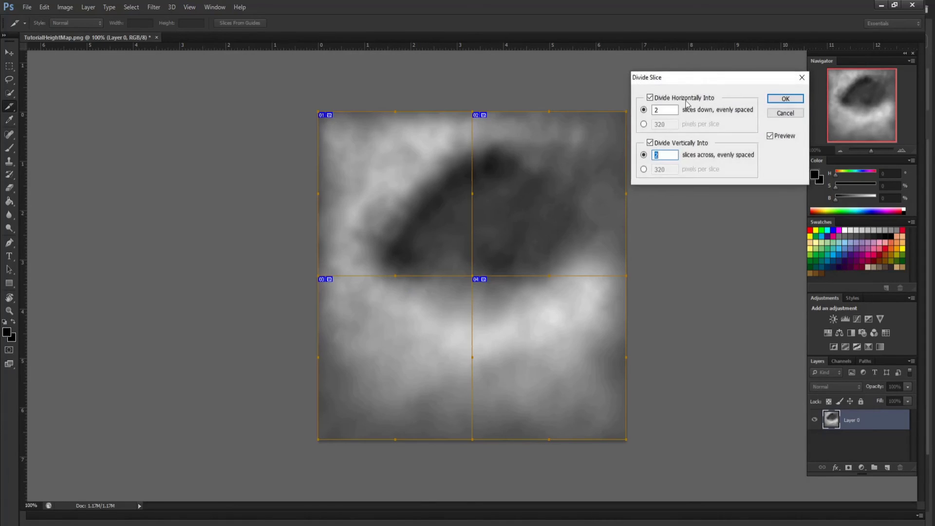
pyautogui.write('5')
pyautogui.doubleClick(672, 155)
pyautogui.write('5')
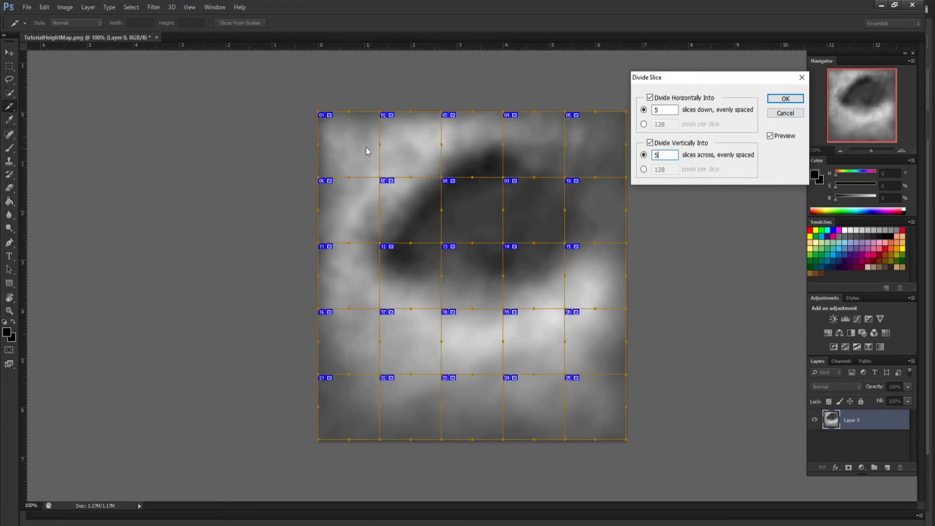
pyautogui.click(785, 99)
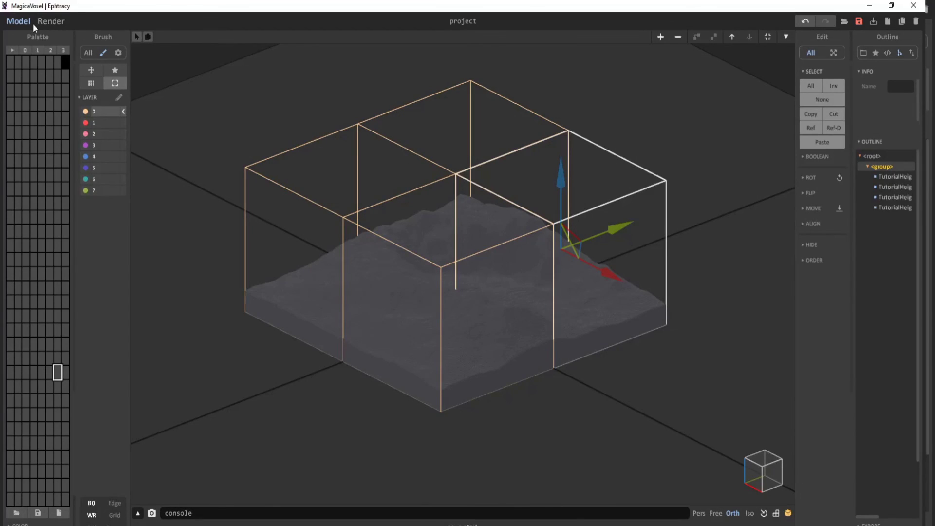
# Step: Show the assembled terrain in MagicaVoxel's render view
pyautogui.press('Tab')
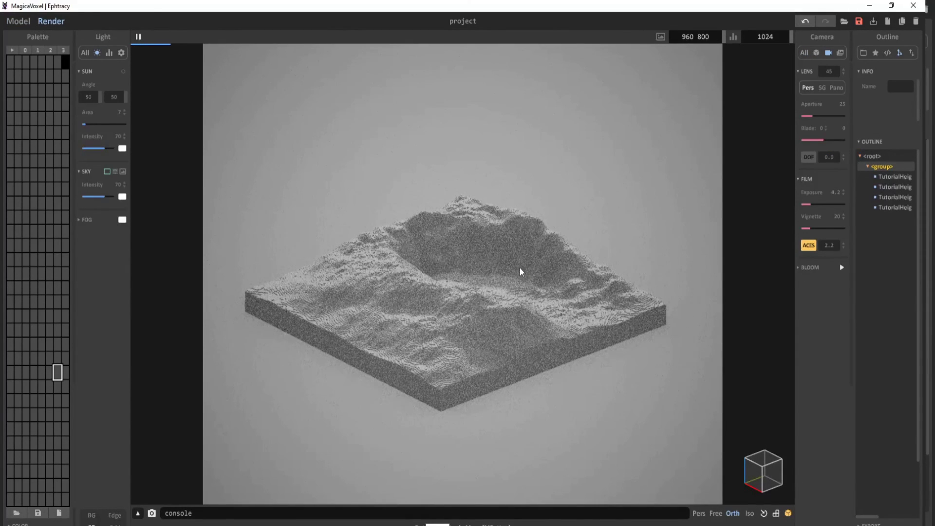